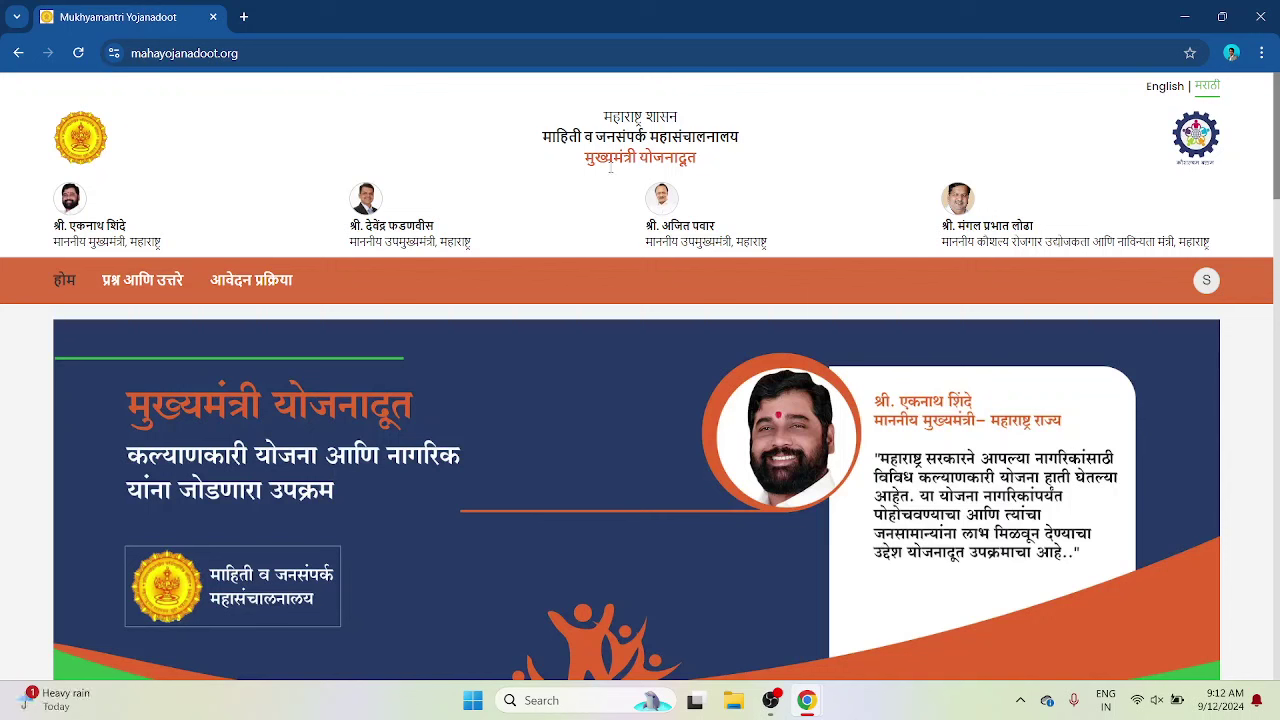
Step: Examine the scheme's home page, including its objectives, internship details, registration process, eligibility and benefits
{"action": "left_click_drag", "start_coordinate": [543, 136], "coordinate": [748, 148]}
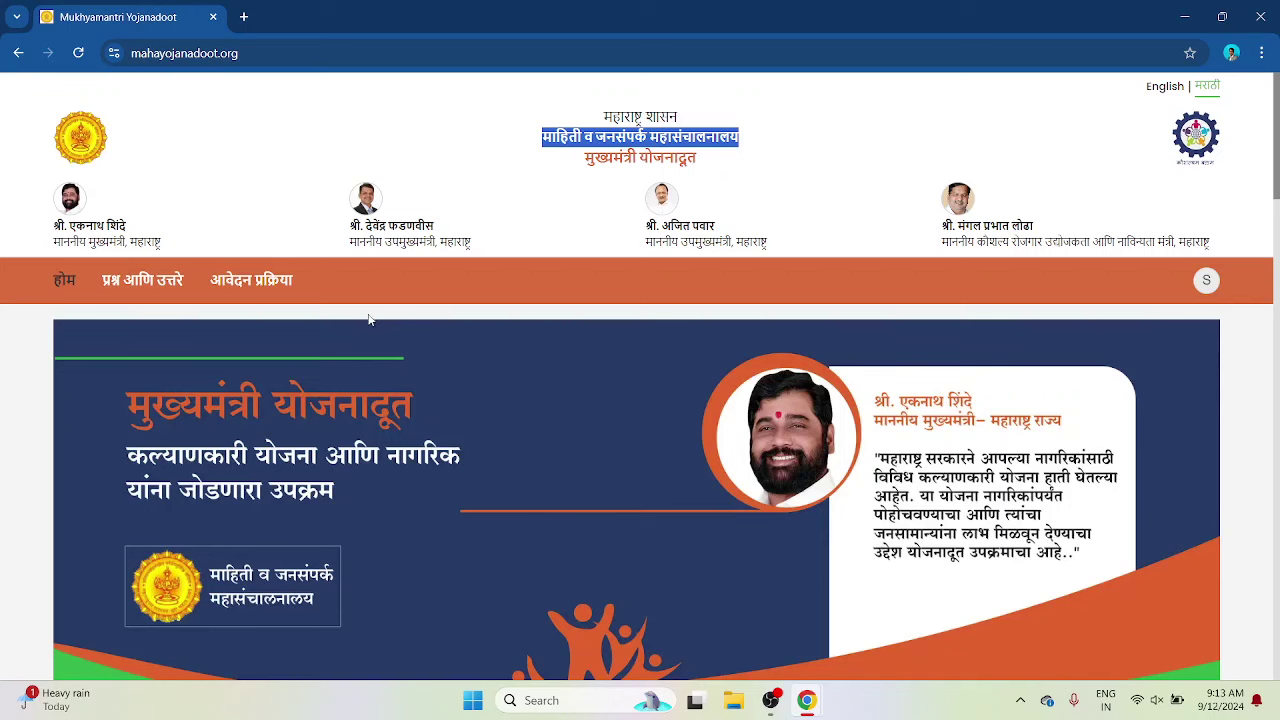
{"action": "scroll", "coordinate": [372, 358], "scroll_direction": "down", "scroll_amount": 4}
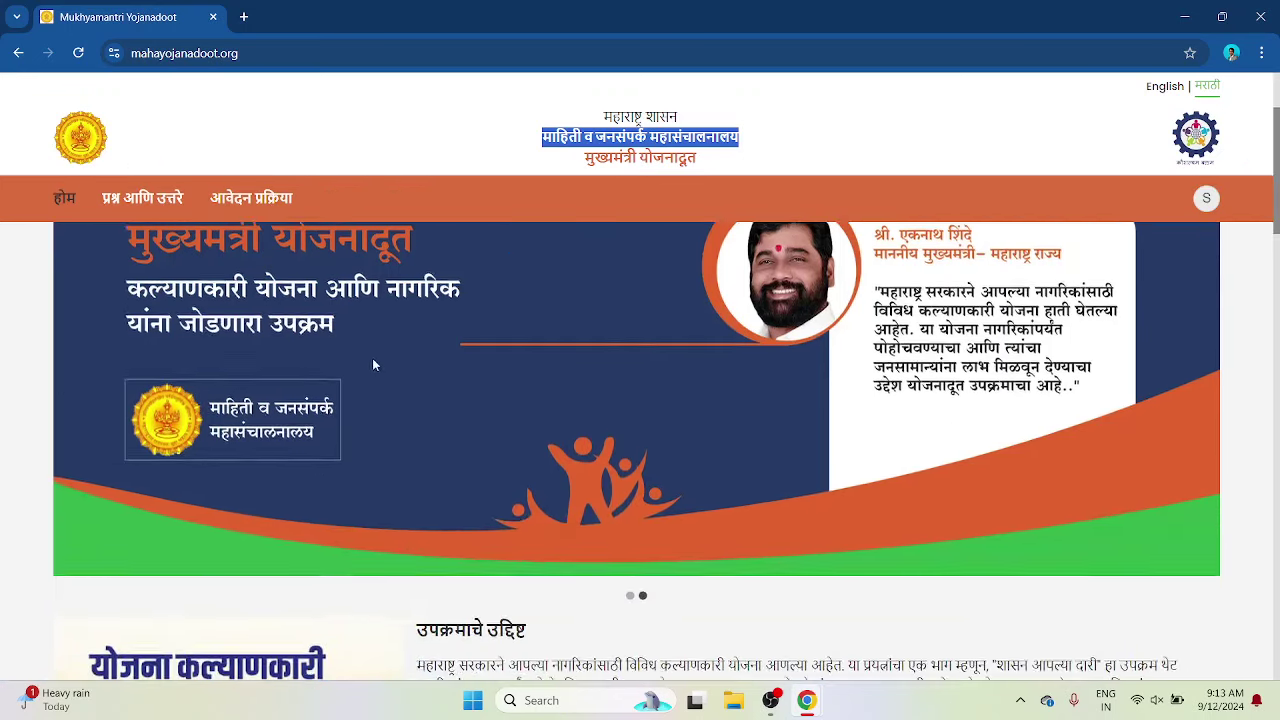
{"action": "scroll", "coordinate": [616, 433], "scroll_direction": "down", "scroll_amount": 3}
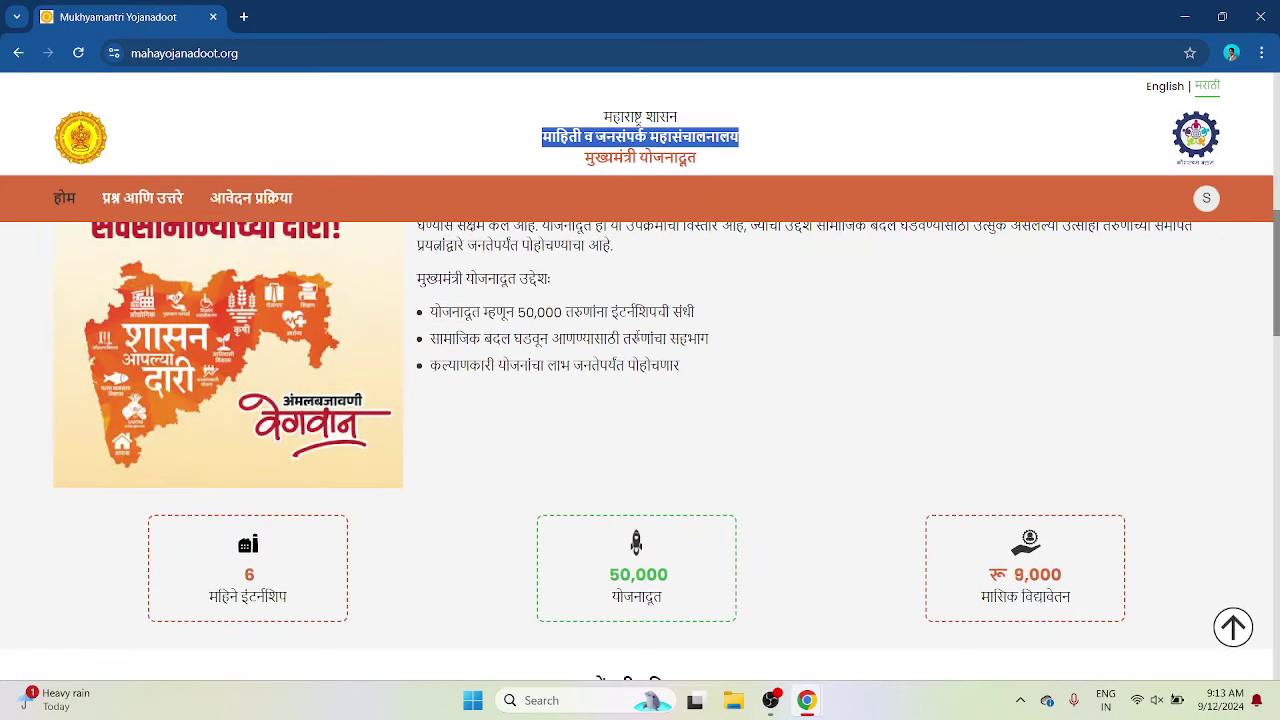
{"action": "scroll", "coordinate": [571, 333], "scroll_direction": "down", "scroll_amount": 1}
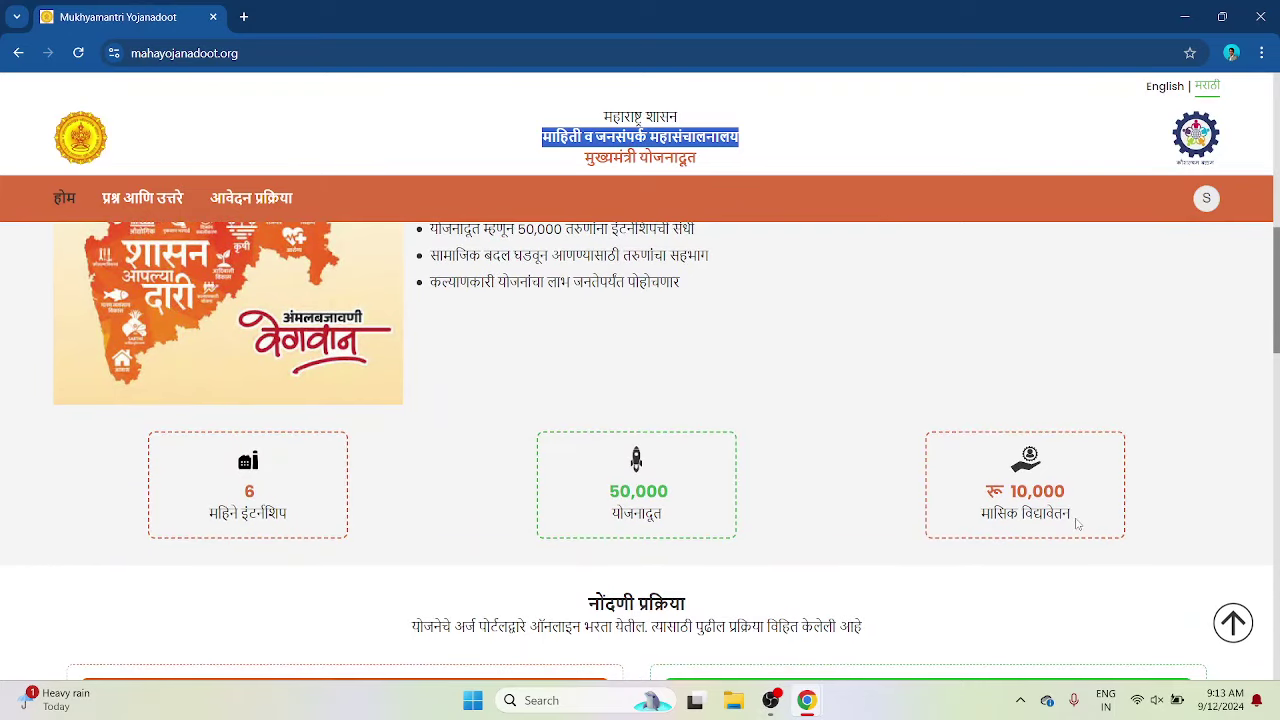
{"action": "scroll", "coordinate": [799, 516], "scroll_direction": "down", "scroll_amount": 10}
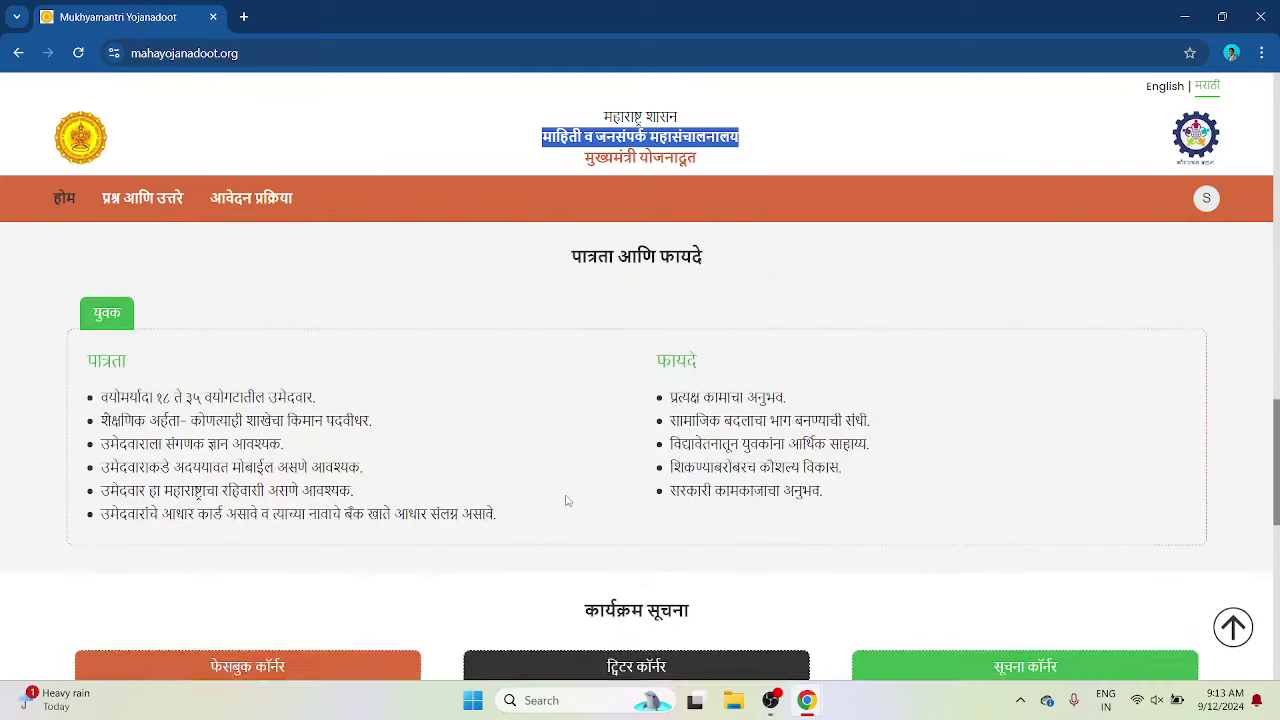
{"action": "scroll", "coordinate": [997, 280], "scroll_direction": "up", "scroll_amount": 6}
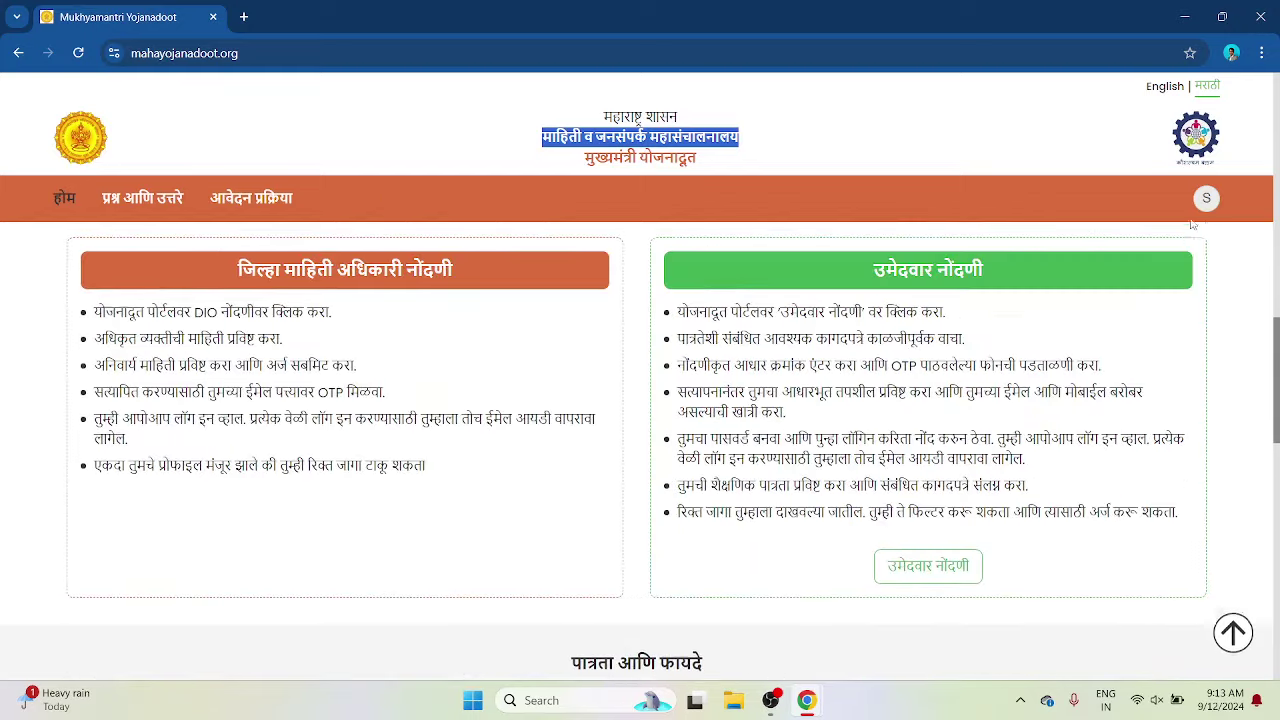
Step: Open the account's dashboard and get past the password setup prompt without entering a password
{"action": "left_click", "coordinate": [1207, 198]}
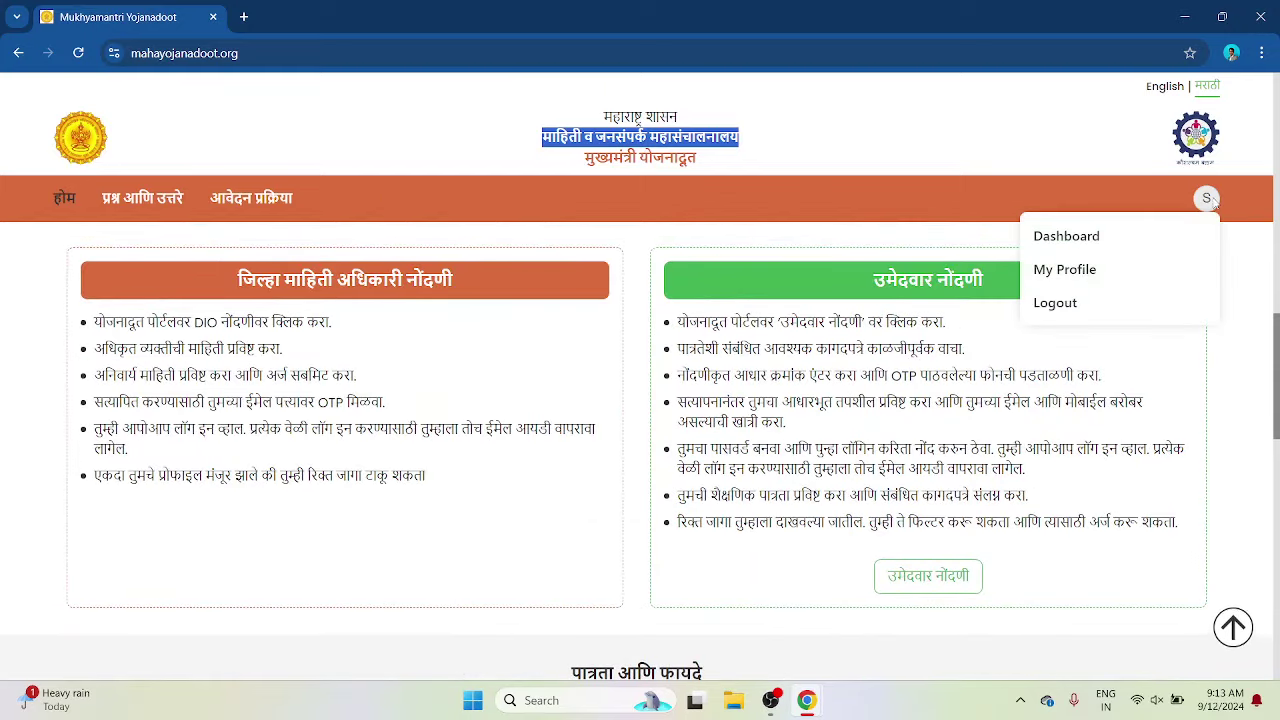
{"action": "left_click", "coordinate": [1068, 240]}
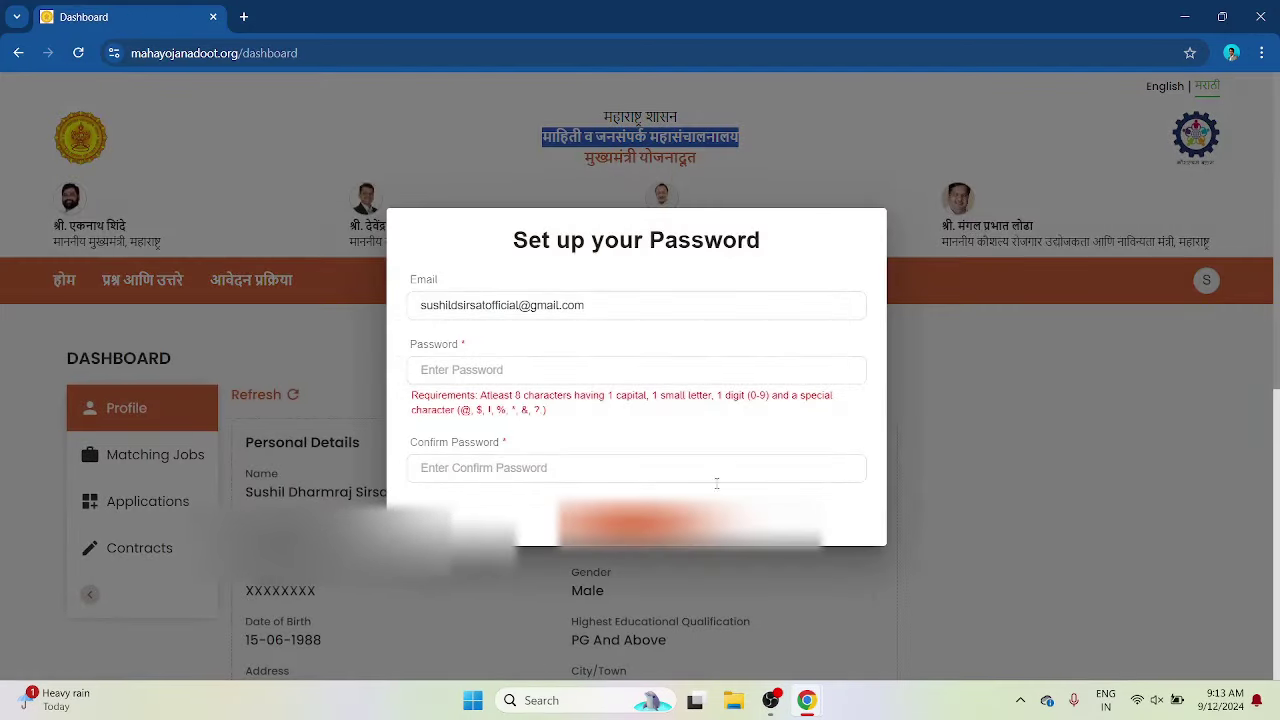
{"action": "left_click", "coordinate": [640, 522]}
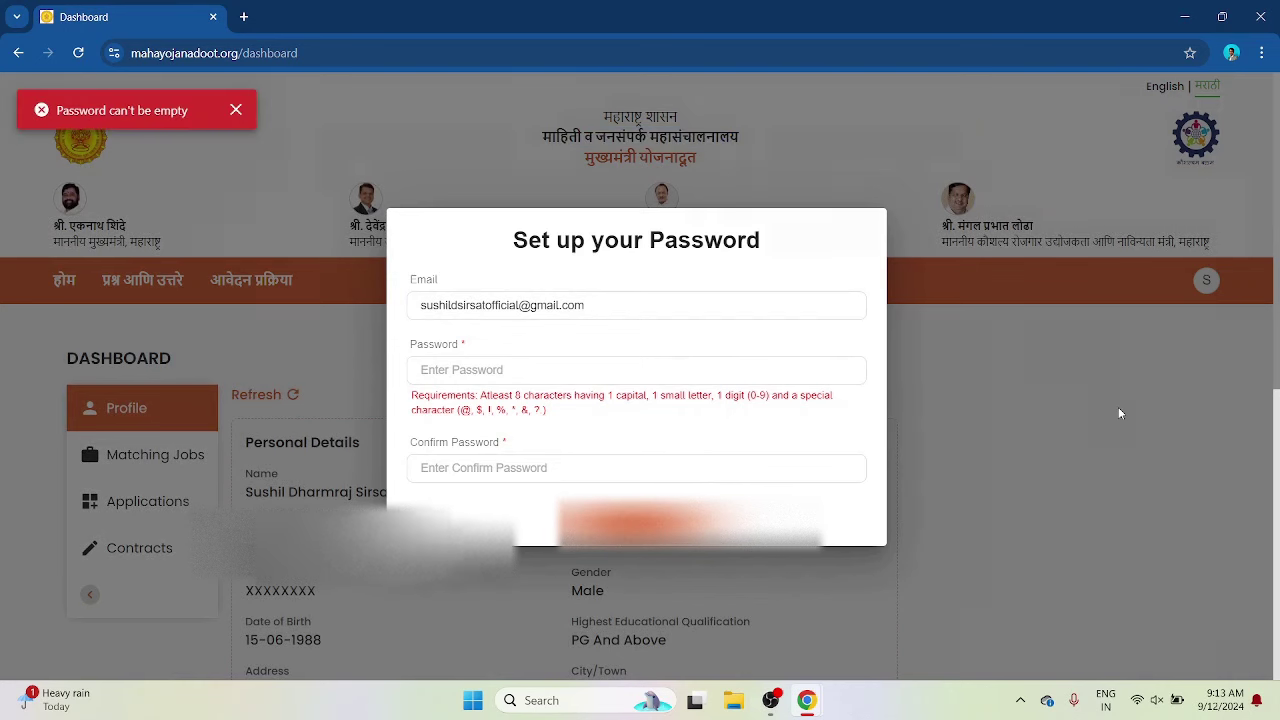
{"action": "left_click", "coordinate": [1118, 407]}
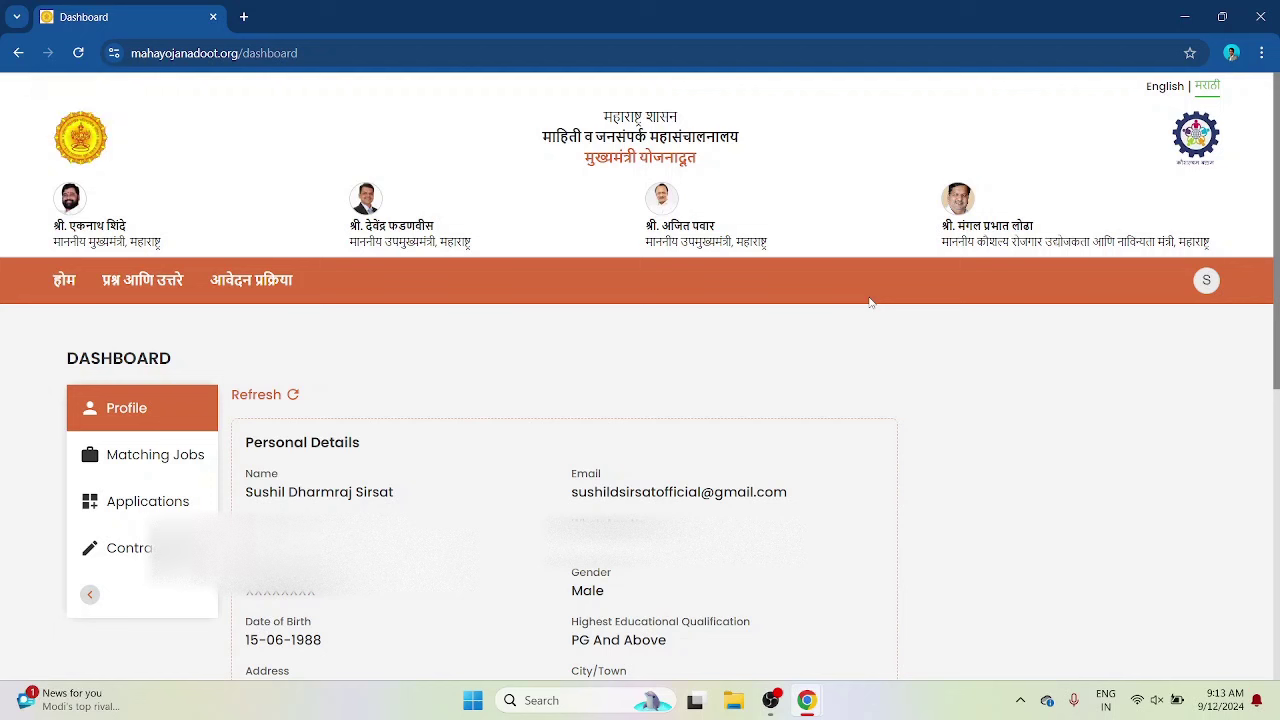
Step: Open the matching jobs listing and set its location type to Rural
{"action": "left_click", "coordinate": [127, 466]}
{"action": "scroll", "coordinate": [494, 416], "scroll_direction": "down", "scroll_amount": 1}
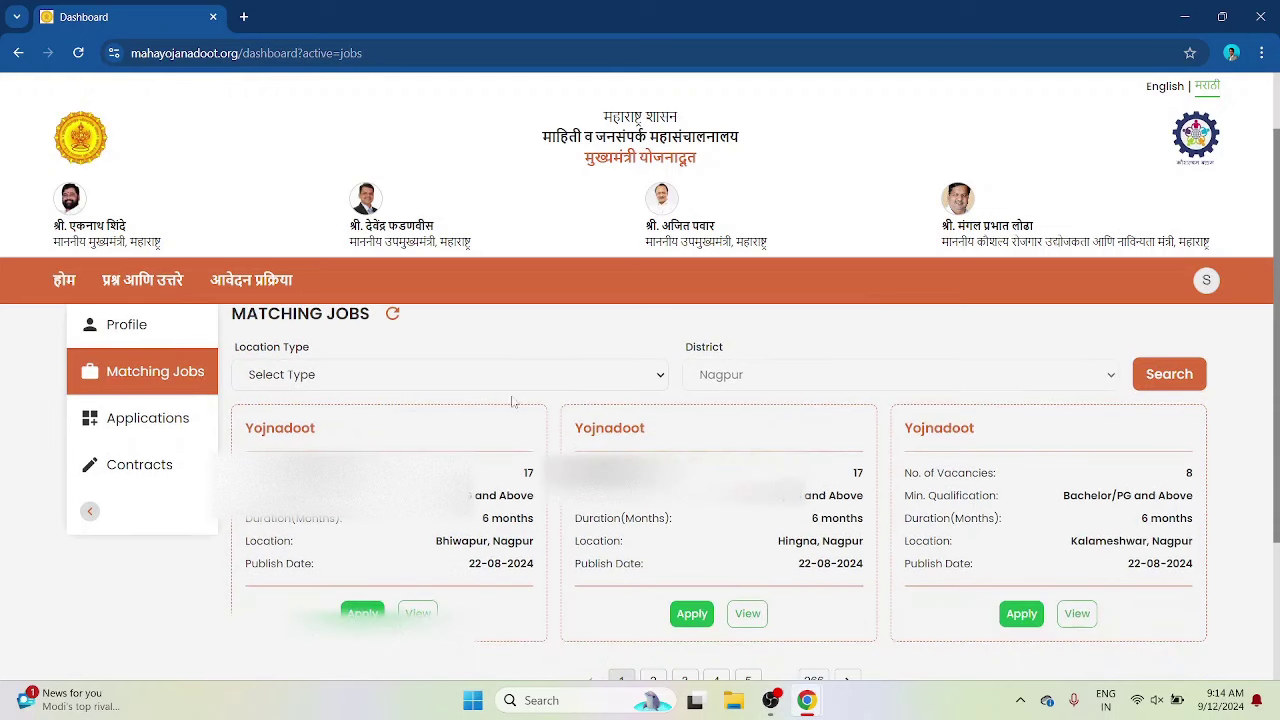
{"action": "left_click", "coordinate": [494, 378]}
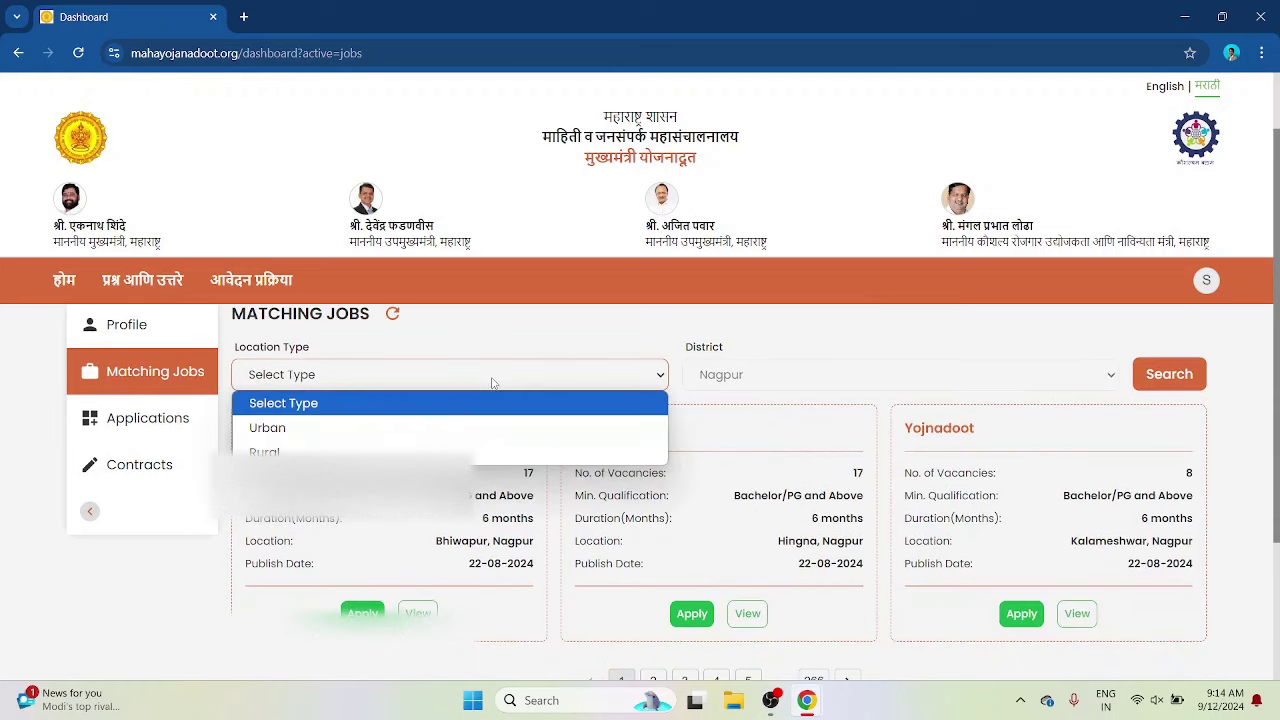
{"action": "left_click", "coordinate": [301, 452]}
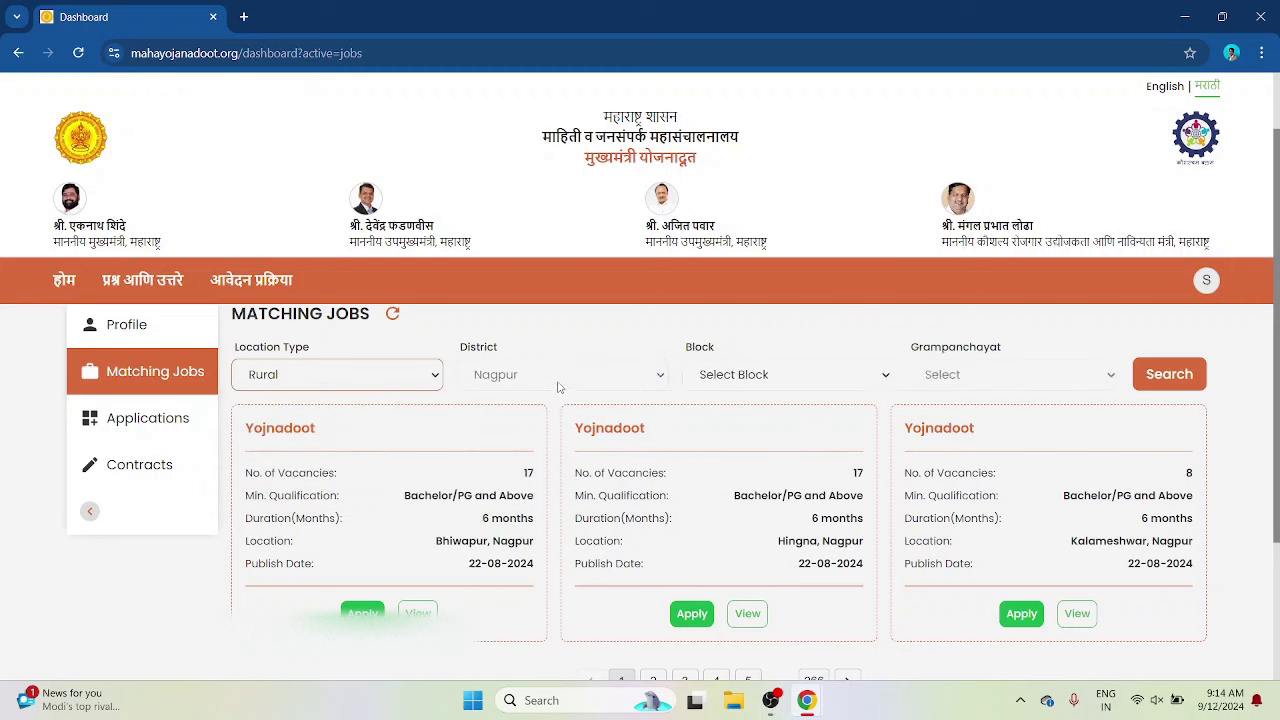
Step: Look through the available blocks in Nagpur district and set the block filter to Umred
{"action": "left_click", "coordinate": [745, 383]}
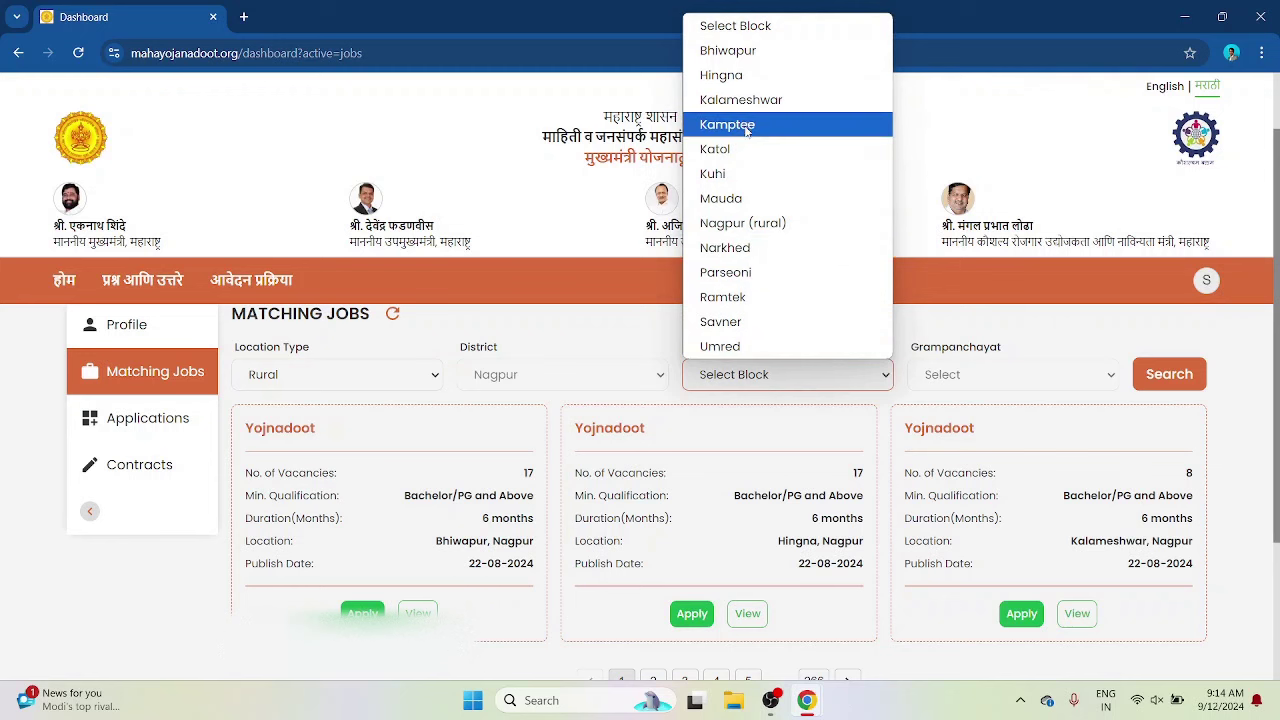
{"action": "left_click", "coordinate": [397, 378]}
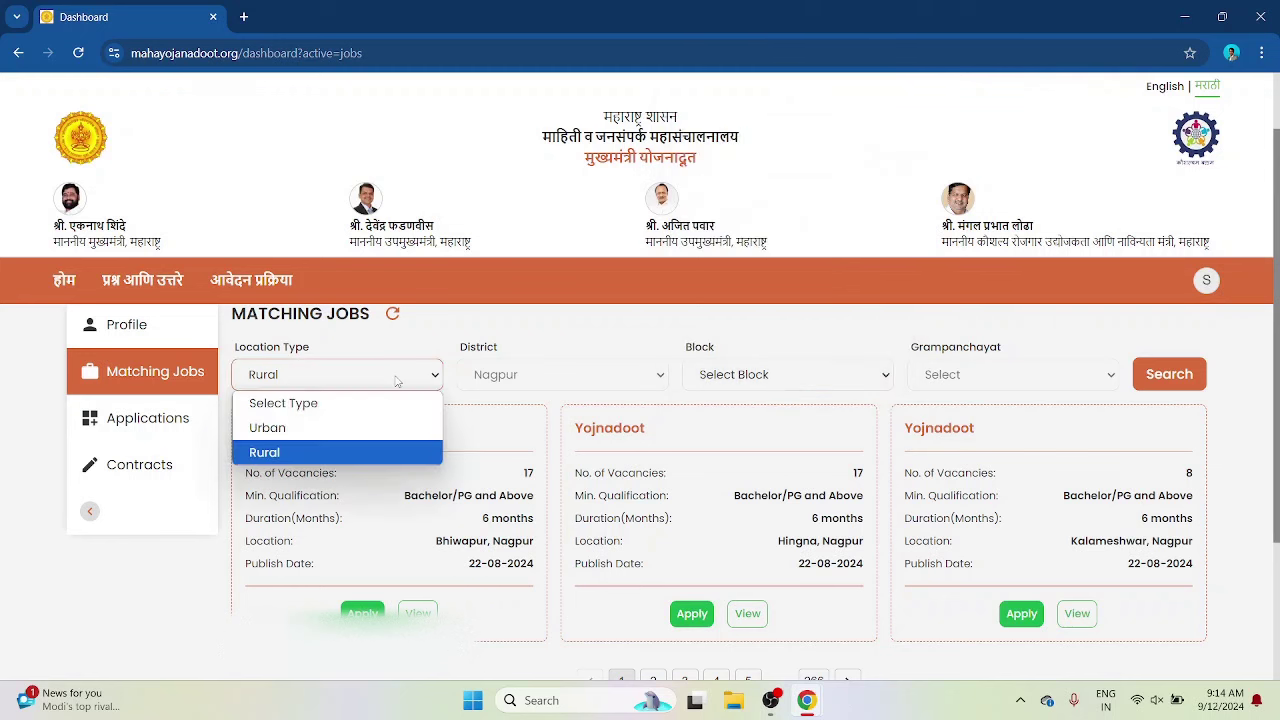
{"action": "left_click", "coordinate": [673, 381]}
{"action": "left_click", "coordinate": [779, 380]}
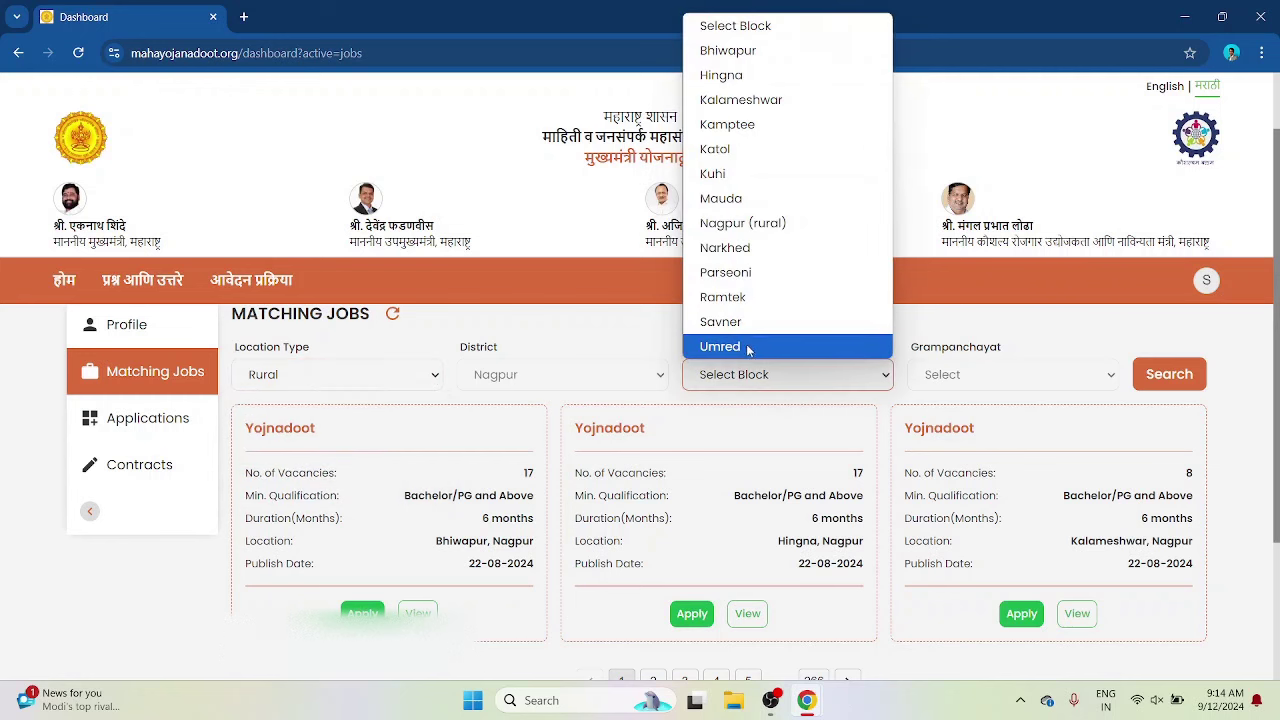
{"action": "left_click", "coordinate": [747, 348]}
Step: Set the Grampanchayat to Bela and search for matching rural jobs in the Umred block
{"action": "left_click", "coordinate": [980, 375]}
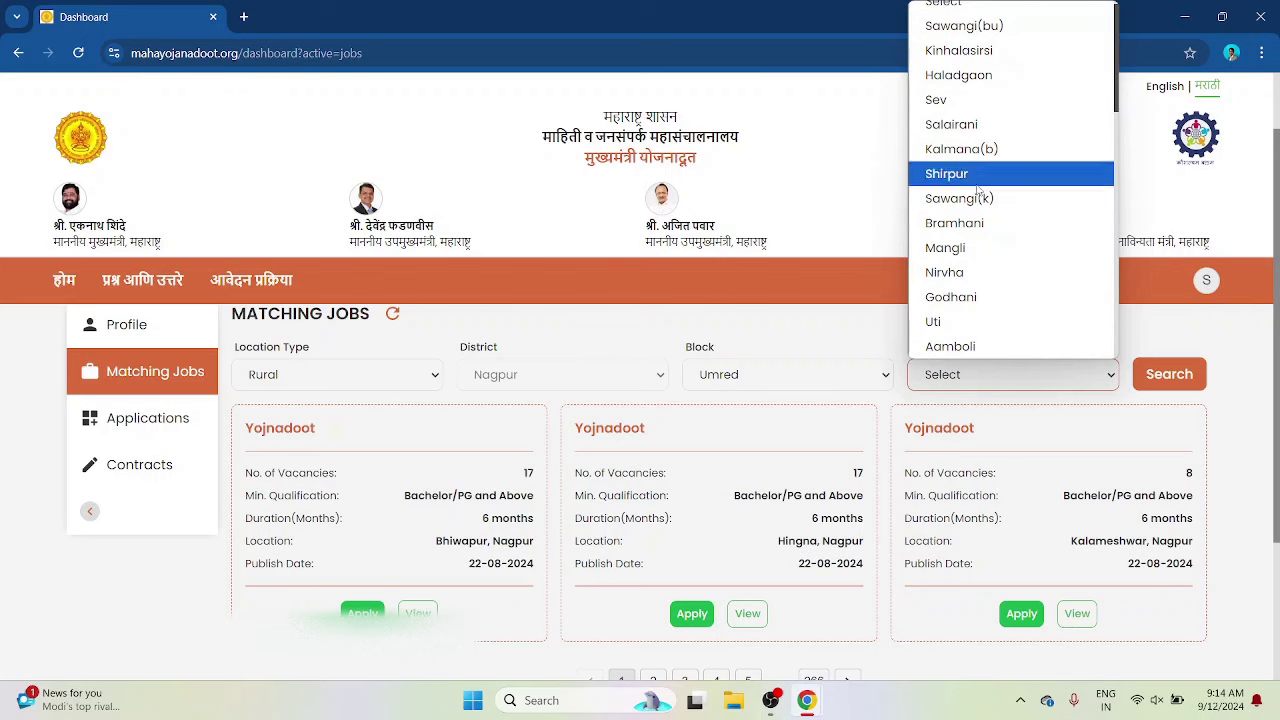
{"action": "scroll", "coordinate": [957, 365], "scroll_direction": "down", "scroll_amount": 1}
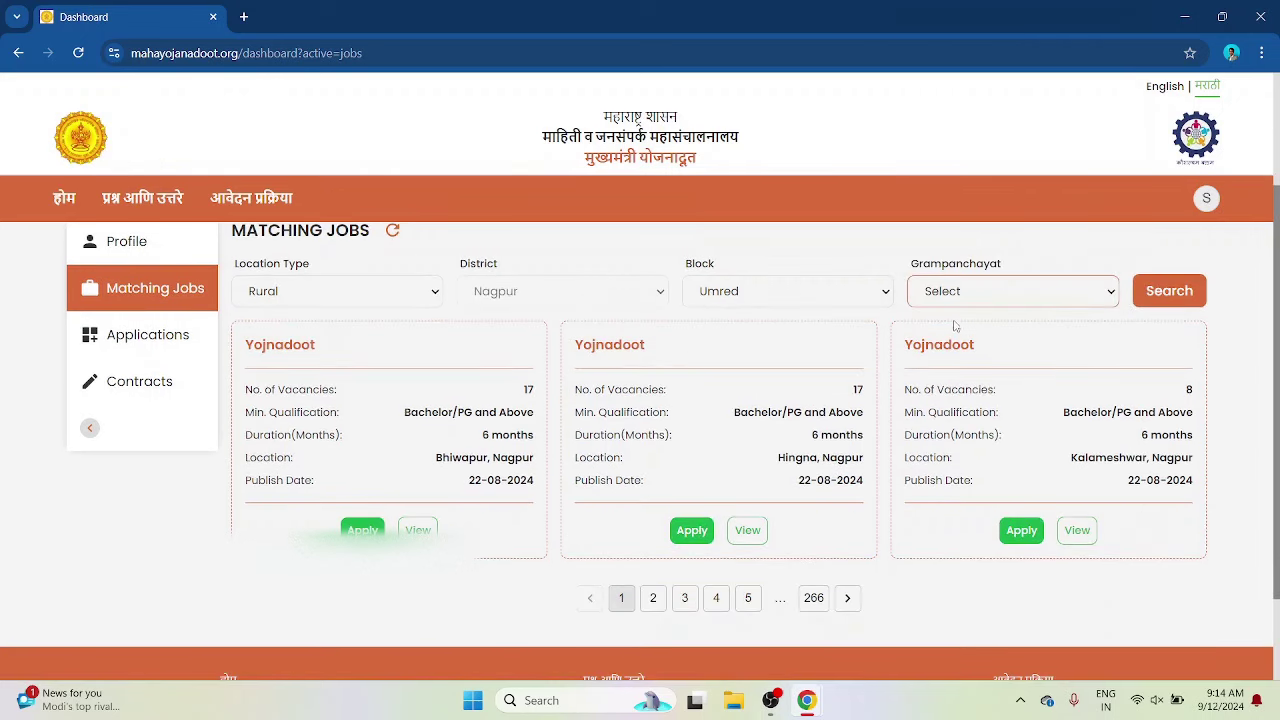
{"action": "left_click", "coordinate": [955, 303]}
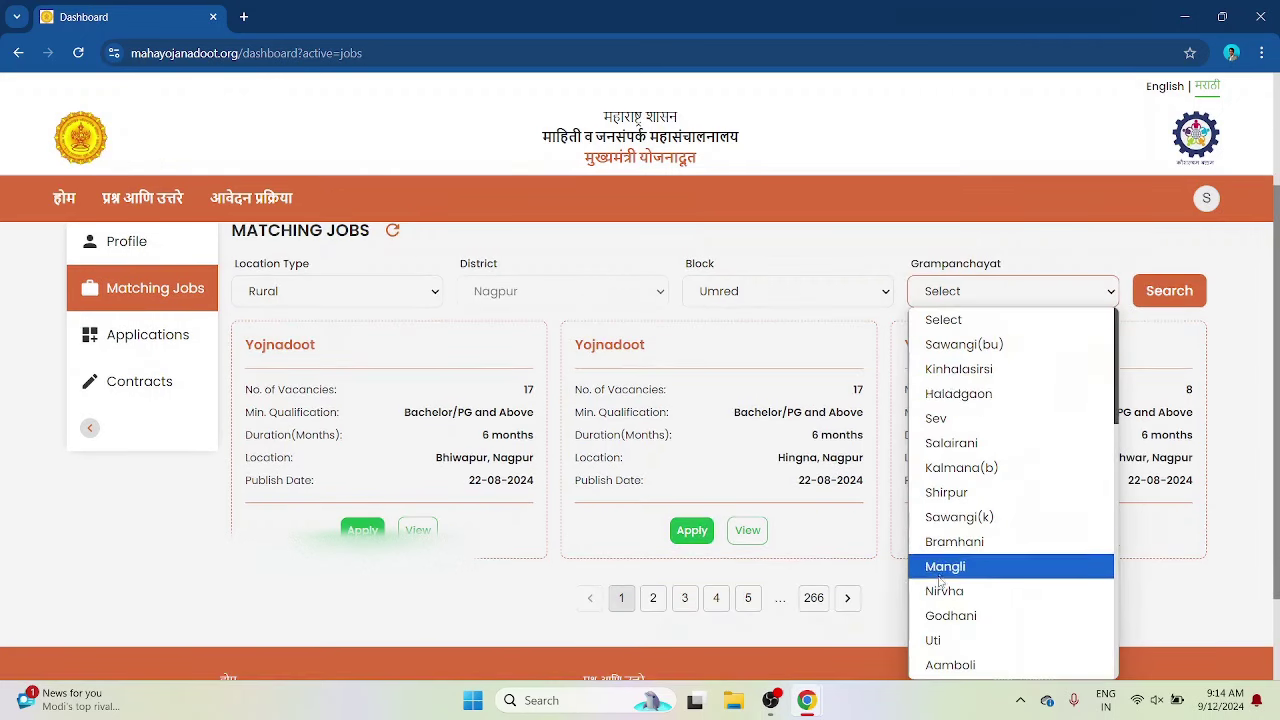
{"action": "scroll", "coordinate": [941, 600], "scroll_direction": "down", "scroll_amount": 3}
{"action": "scroll", "coordinate": [941, 600], "scroll_direction": "down", "scroll_amount": 4}
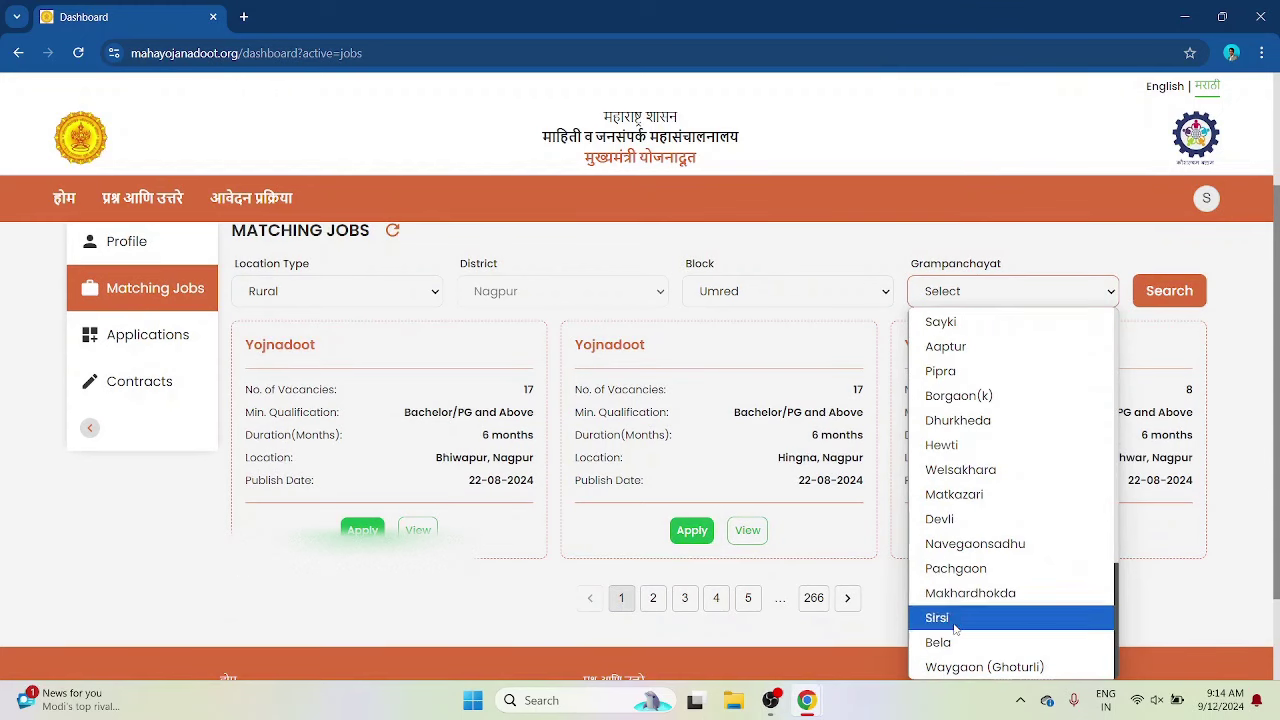
{"action": "left_click", "coordinate": [938, 642]}
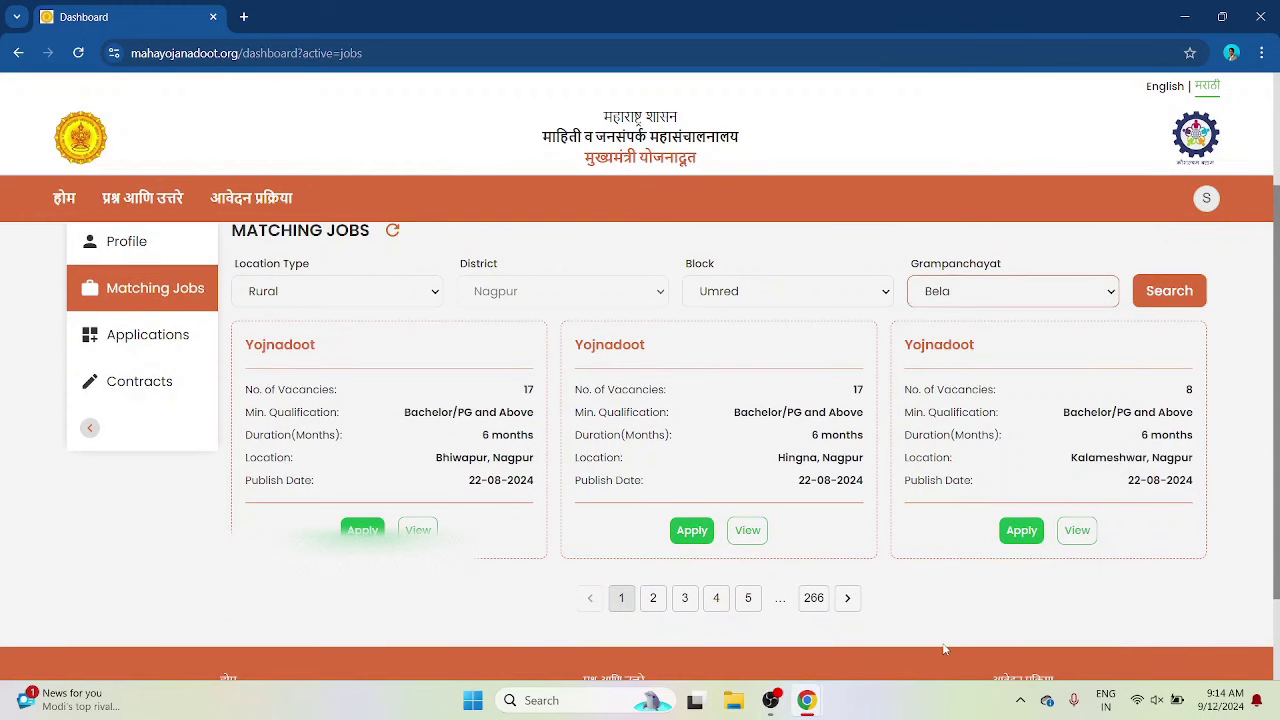
{"action": "left_click", "coordinate": [1192, 298]}
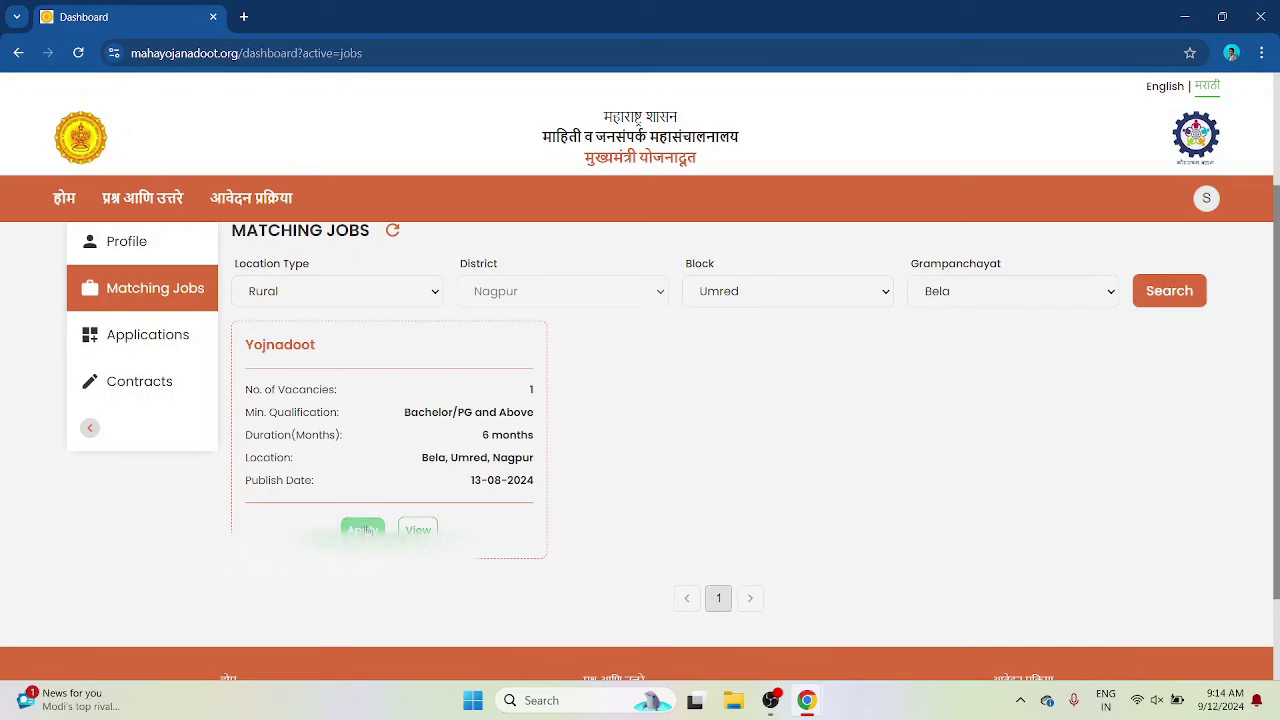
Step: Switch the location type to Urban, set the Nagarpanchayat to Nagpur and search for matching jobs
{"action": "left_click", "coordinate": [405, 295]}
{"action": "left_click", "coordinate": [410, 342]}
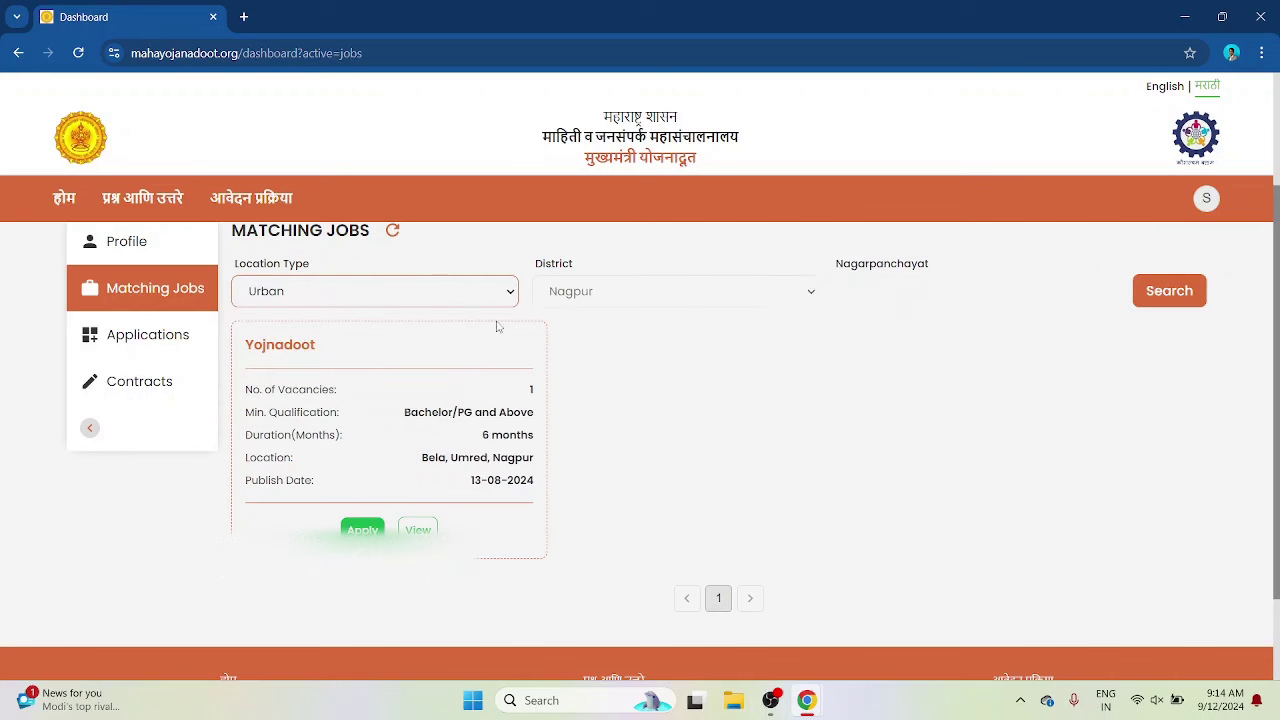
{"action": "left_click", "coordinate": [967, 298]}
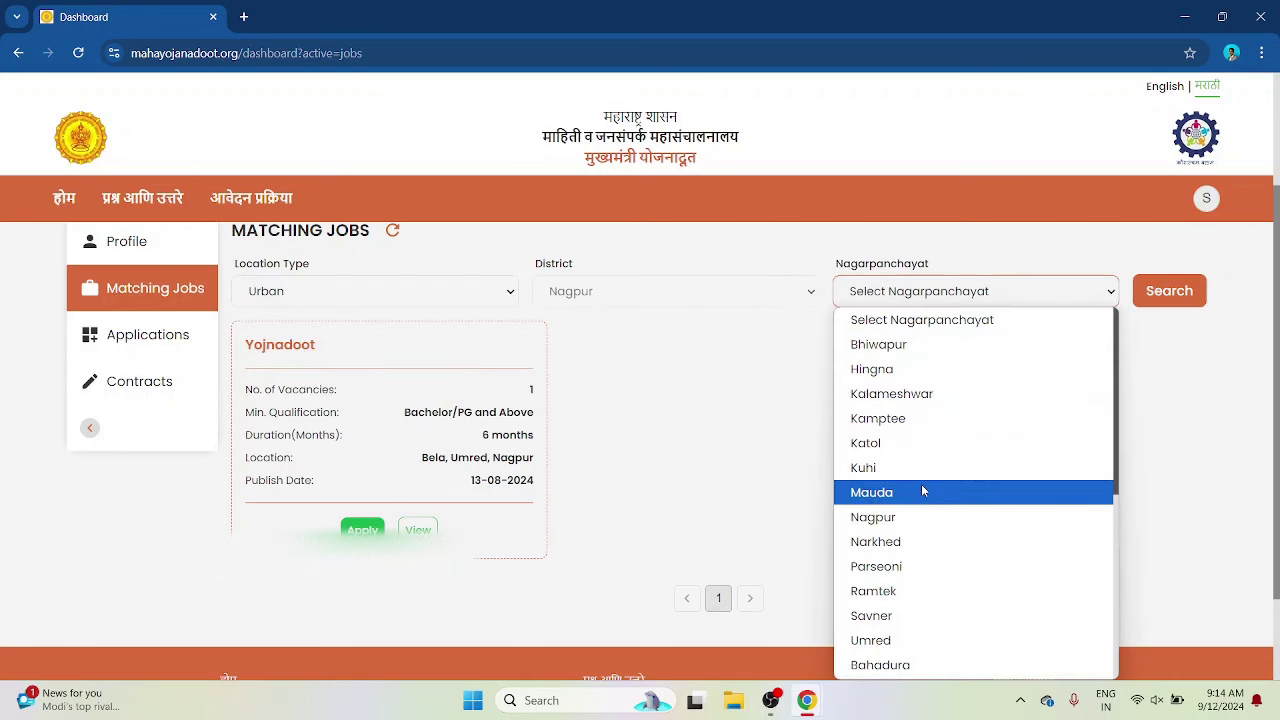
{"action": "left_click", "coordinate": [867, 527]}
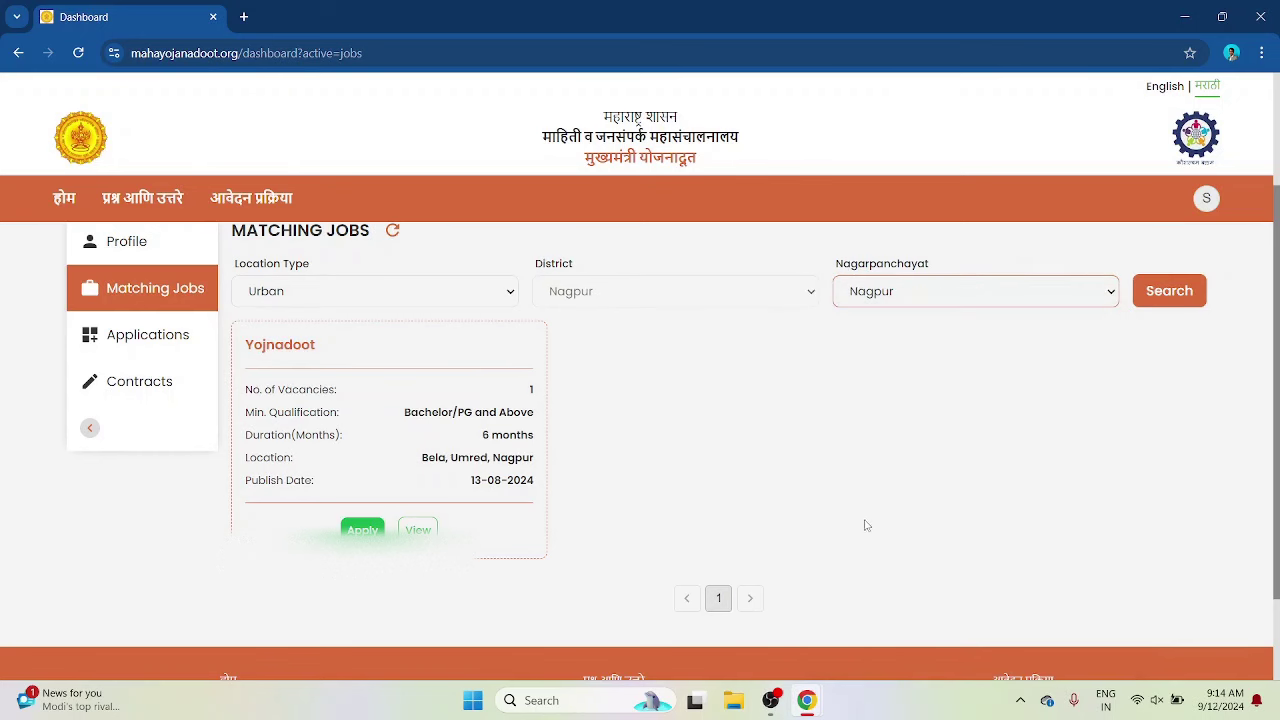
{"action": "left_click", "coordinate": [1163, 312]}
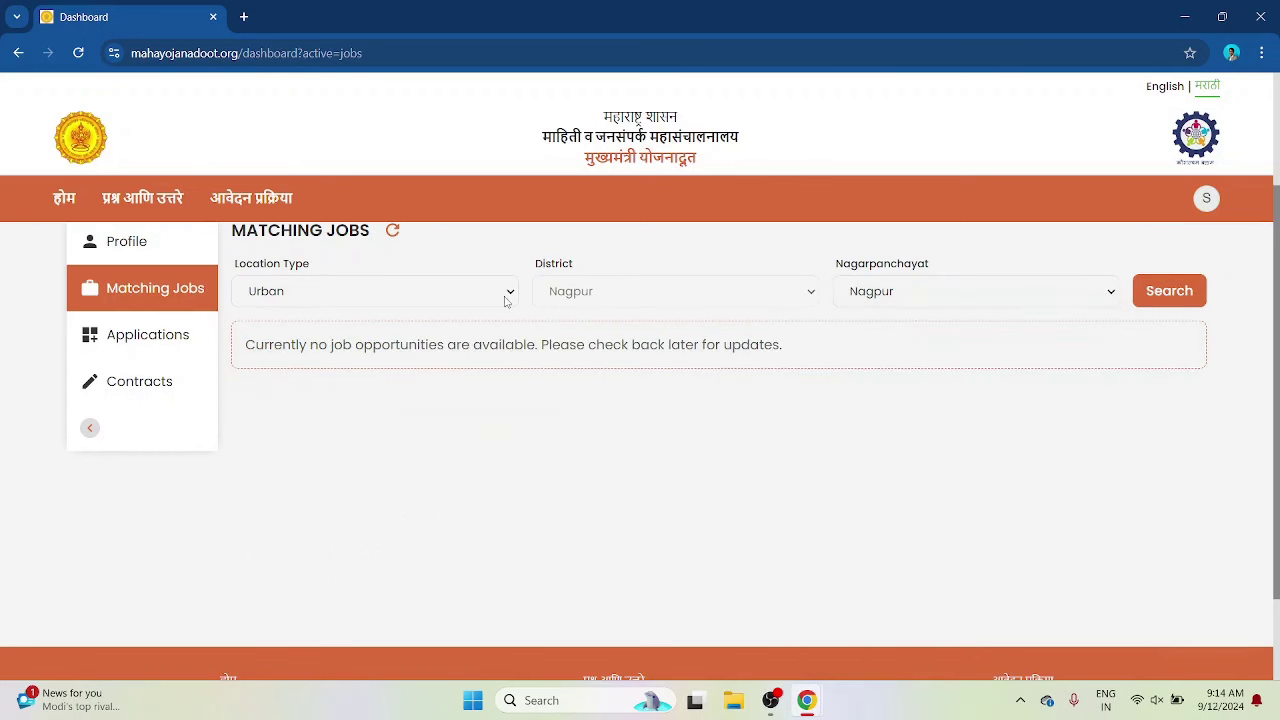
Step: Browse the Nagarpanchayat options, choose Besa-Pipala and search again for matching urban jobs
{"action": "left_click", "coordinate": [432, 293]}
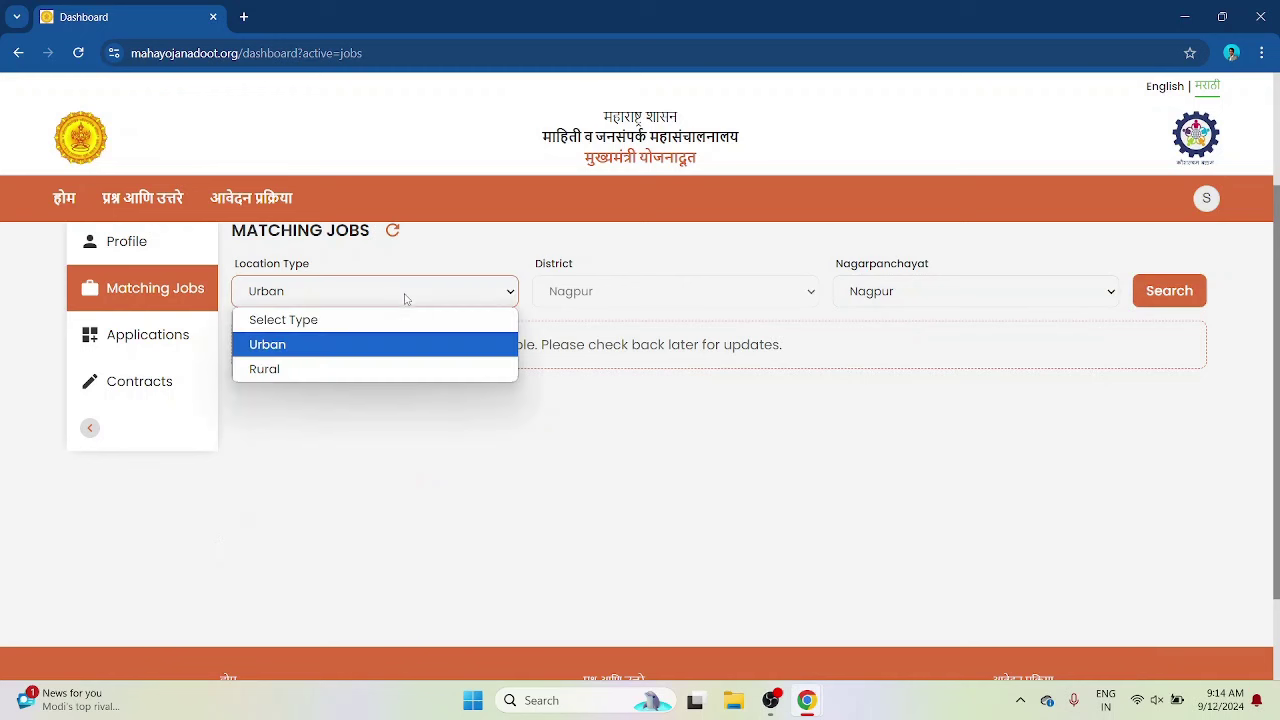
{"action": "left_click", "coordinate": [997, 297]}
{"action": "left_click", "coordinate": [997, 297]}
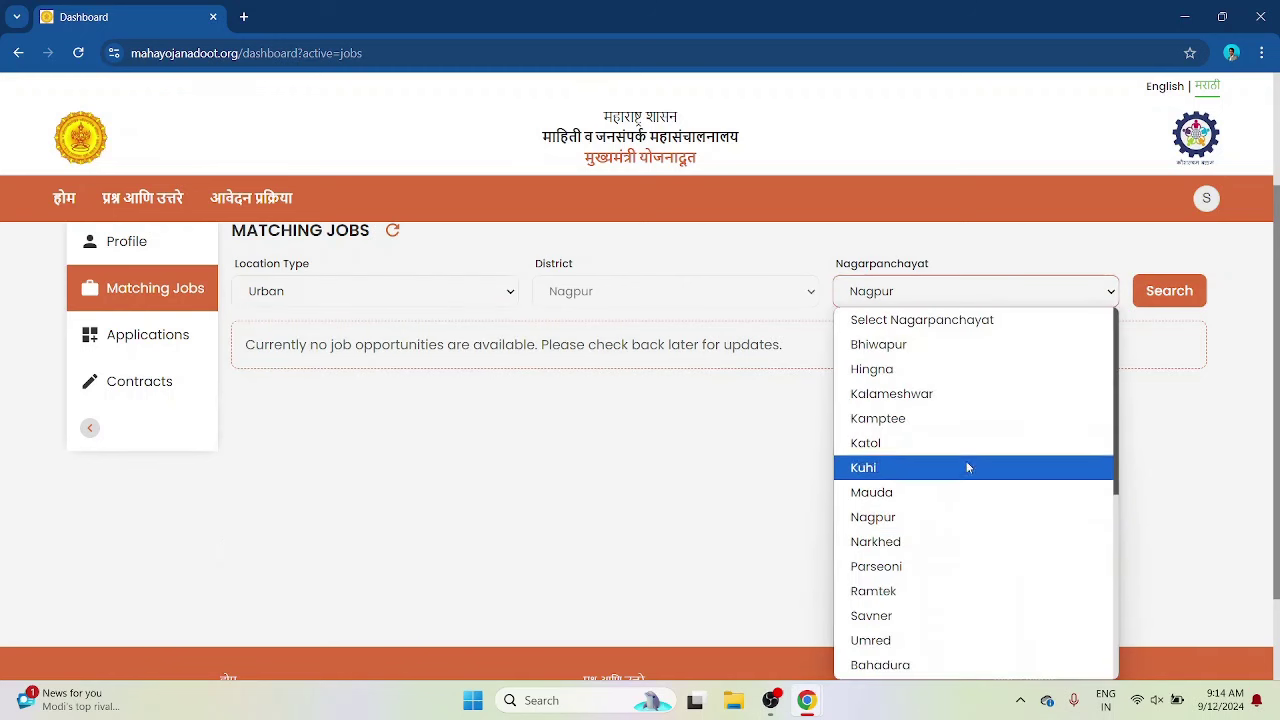
{"action": "scroll", "coordinate": [948, 569], "scroll_direction": "down", "scroll_amount": 3}
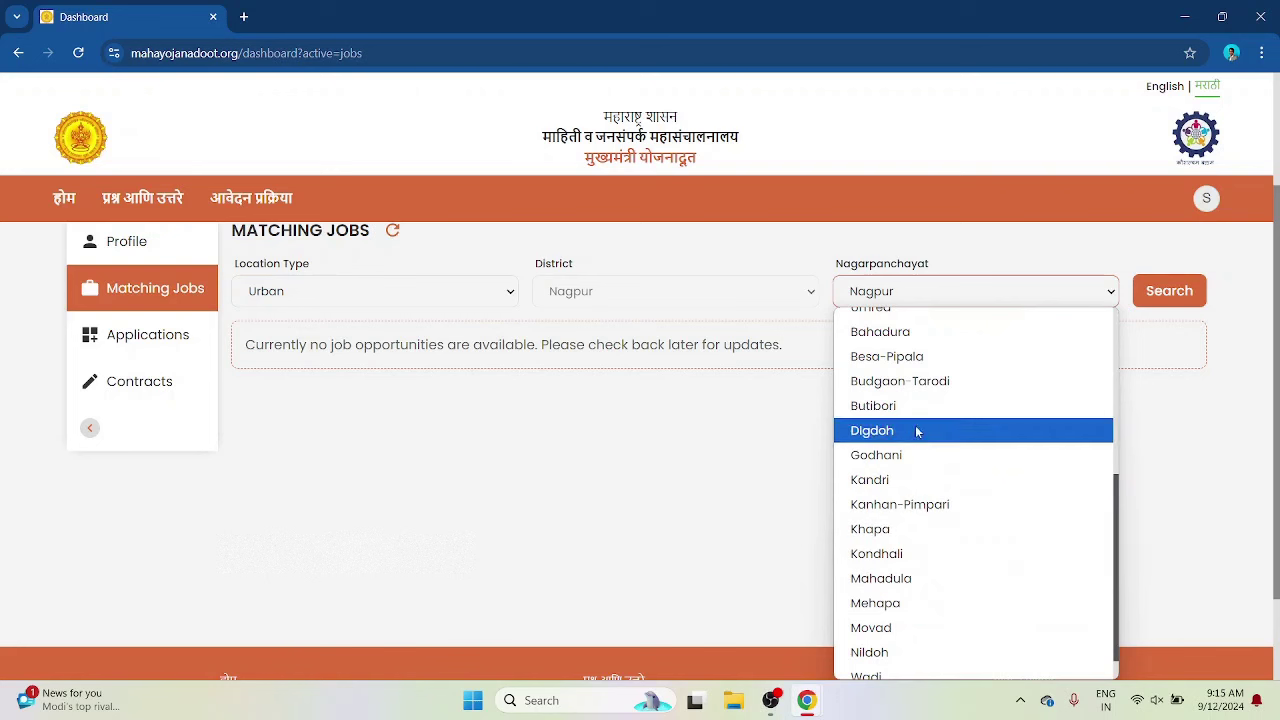
{"action": "scroll", "coordinate": [909, 630], "scroll_direction": "down", "scroll_amount": 1}
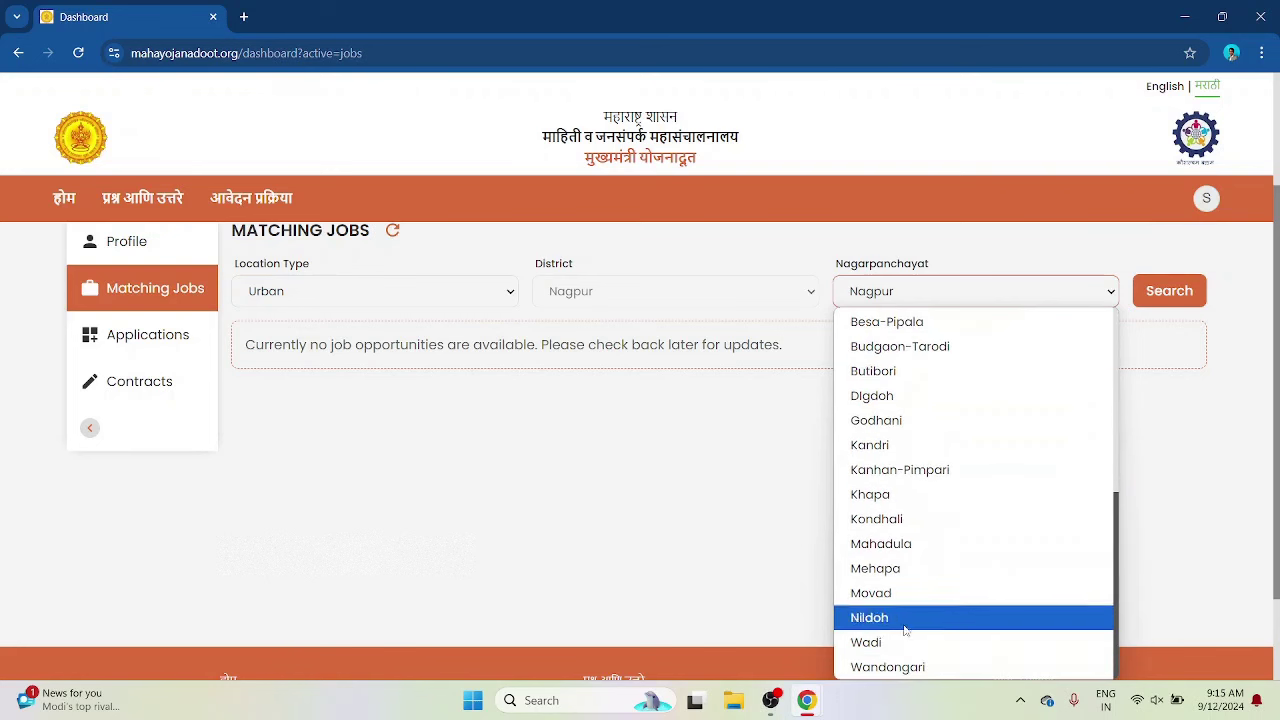
{"action": "scroll", "coordinate": [880, 377], "scroll_direction": "up", "scroll_amount": 2}
{"action": "scroll", "coordinate": [880, 377], "scroll_direction": "up", "scroll_amount": 1}
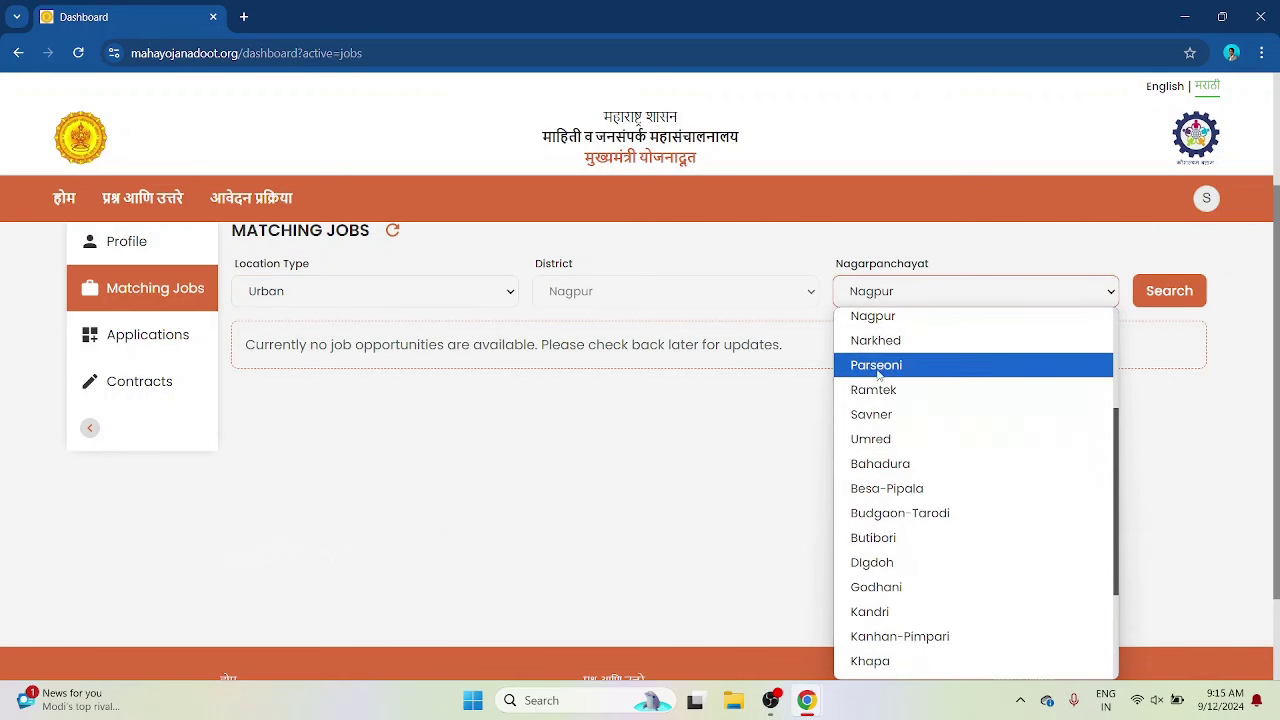
{"action": "scroll", "coordinate": [878, 368], "scroll_direction": "up", "scroll_amount": 3}
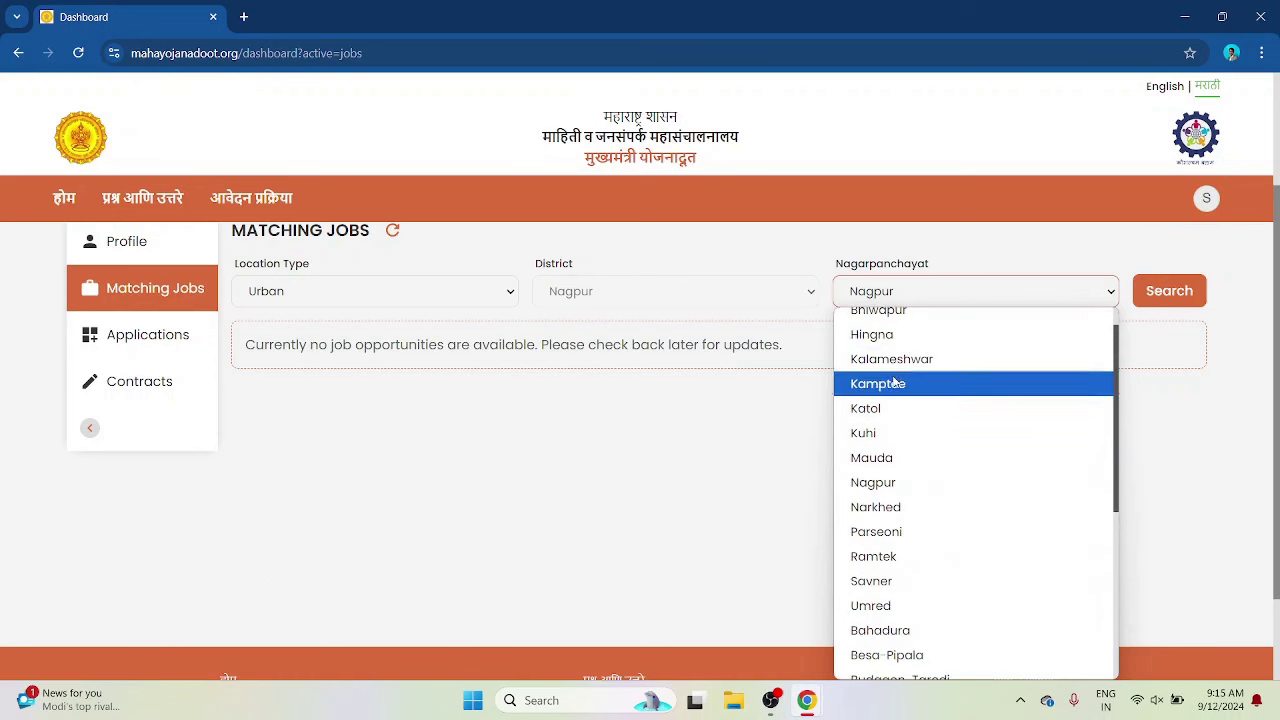
{"action": "scroll", "coordinate": [893, 387], "scroll_direction": "up", "scroll_amount": 1}
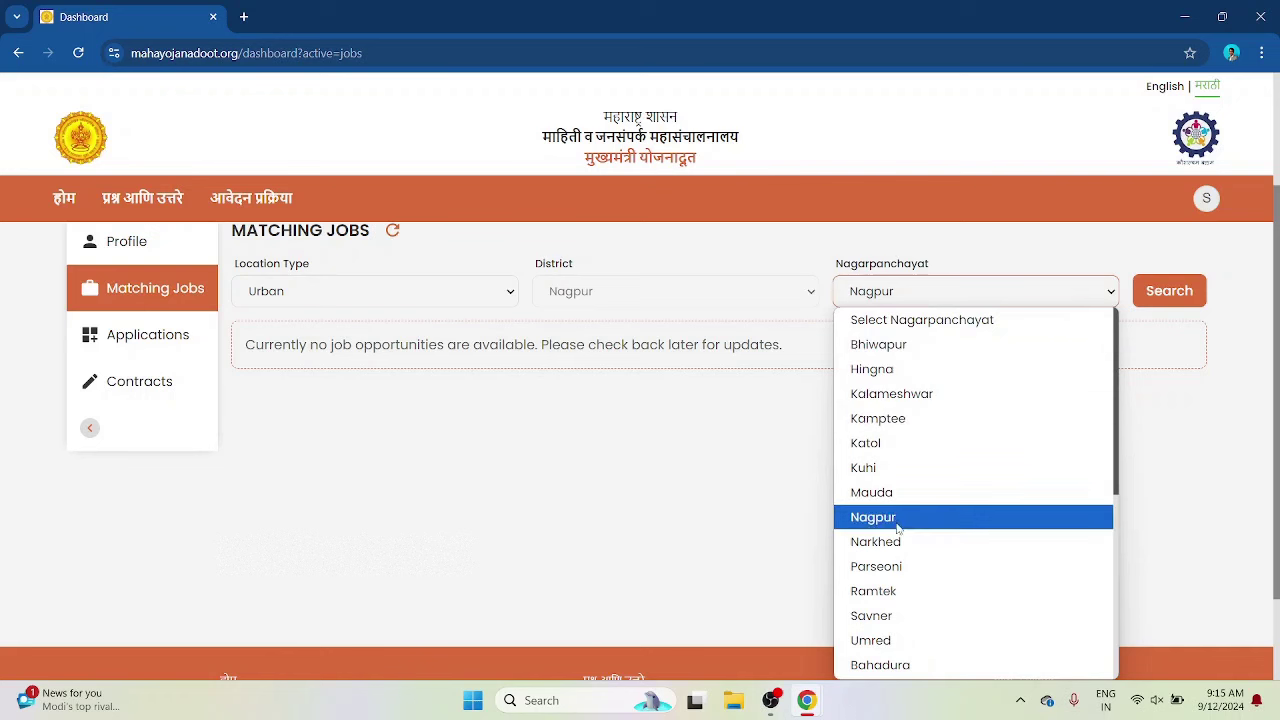
{"action": "scroll", "coordinate": [905, 556], "scroll_direction": "down", "scroll_amount": 2}
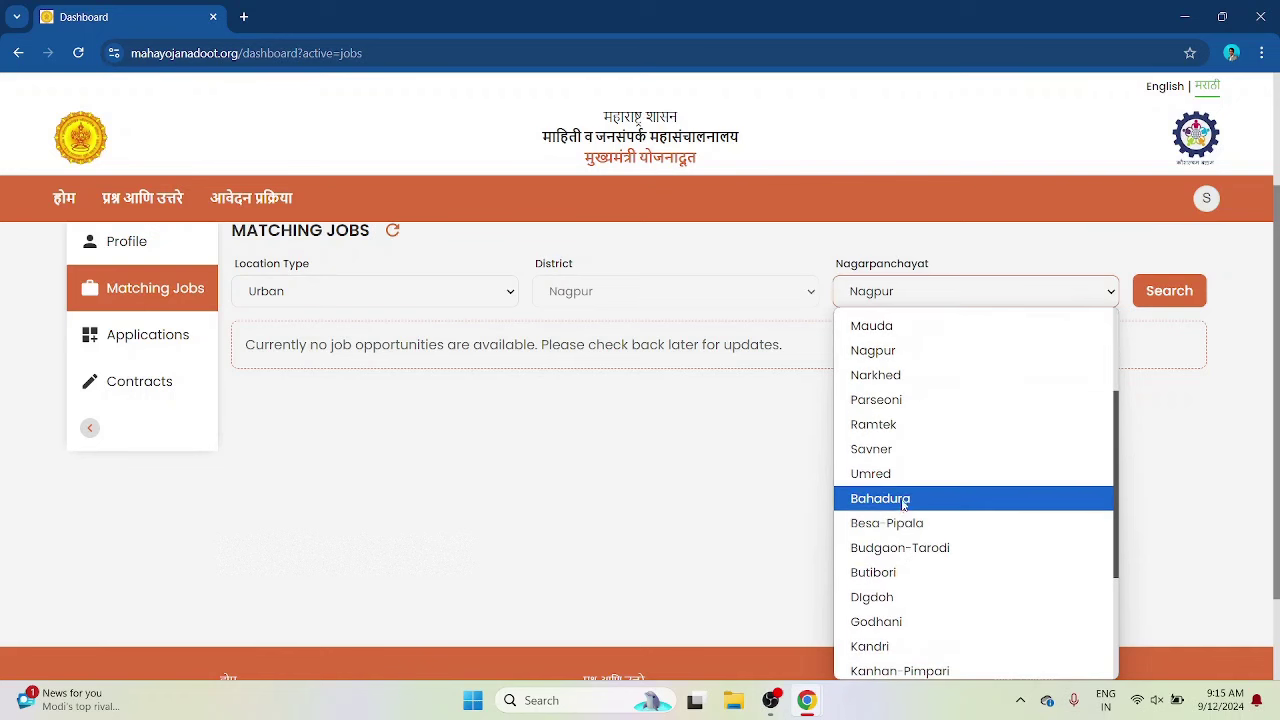
{"action": "left_click", "coordinate": [904, 527]}
{"action": "left_click", "coordinate": [1151, 291]}
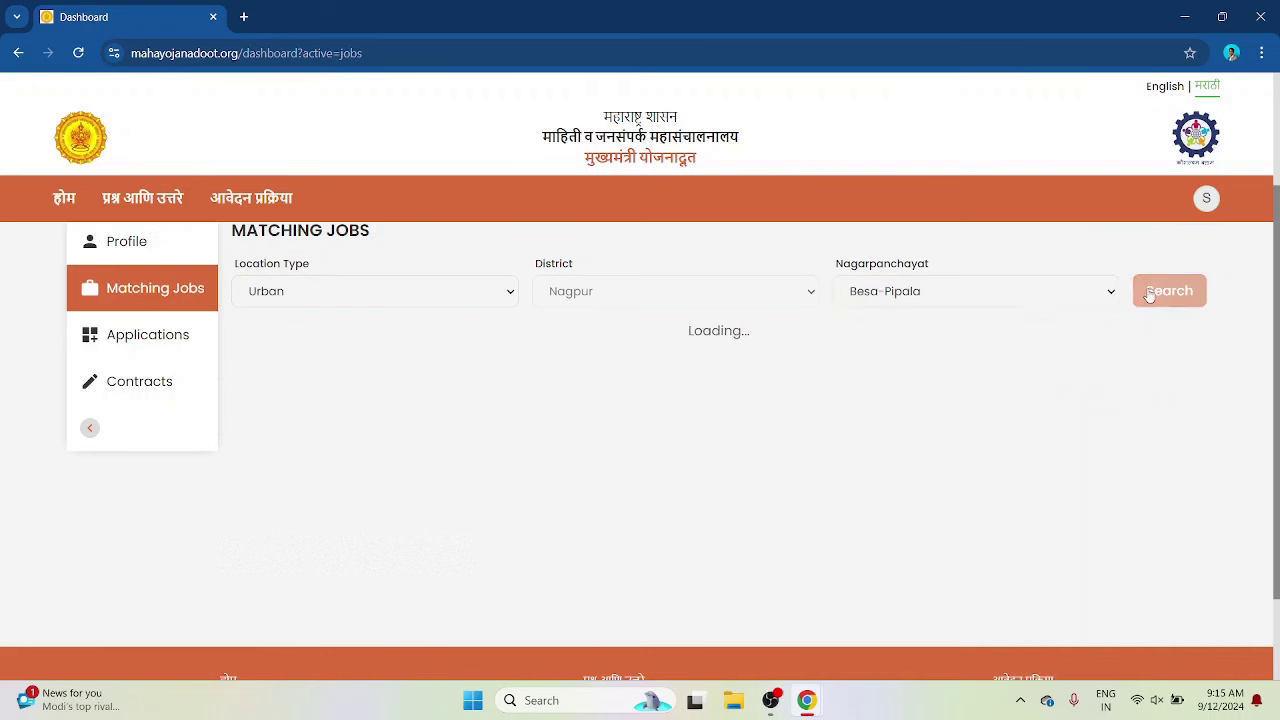
Step: Apply for the Yojnadoot vacancy in Besa-Pipala, Nagpur and open the list of submitted applications
{"action": "left_click", "coordinate": [362, 529]}
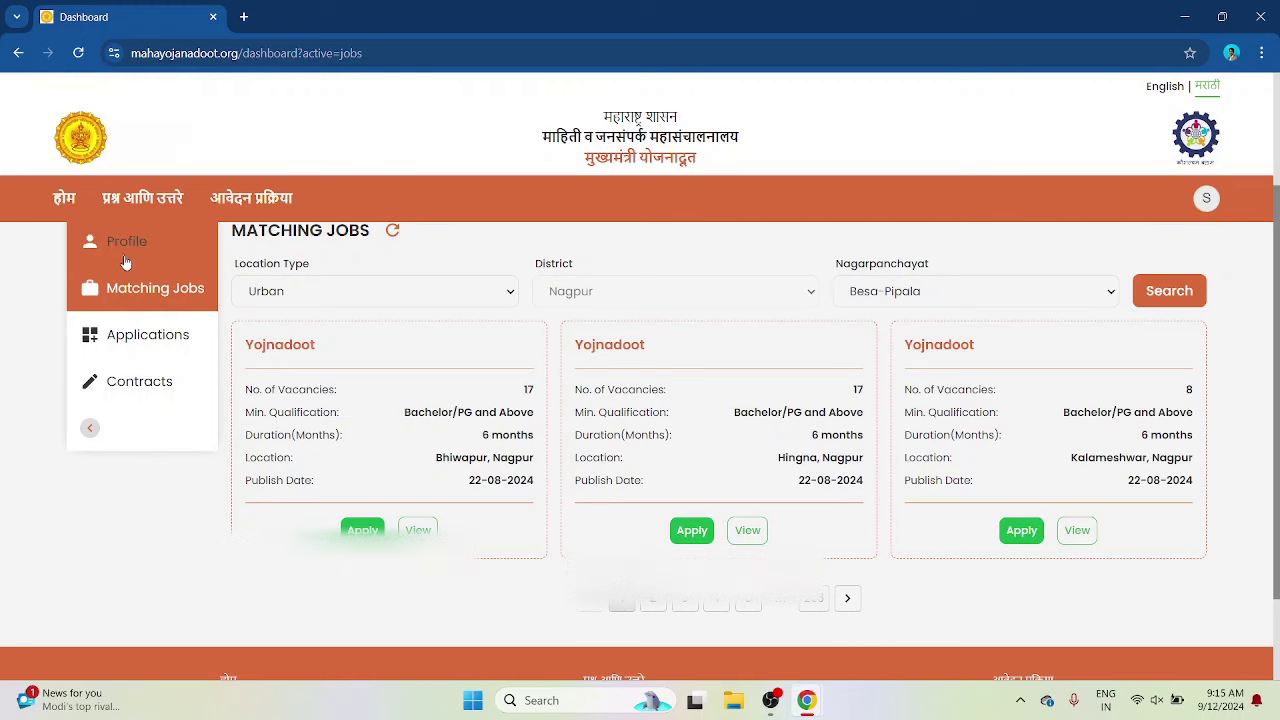
{"action": "left_click", "coordinate": [120, 336]}
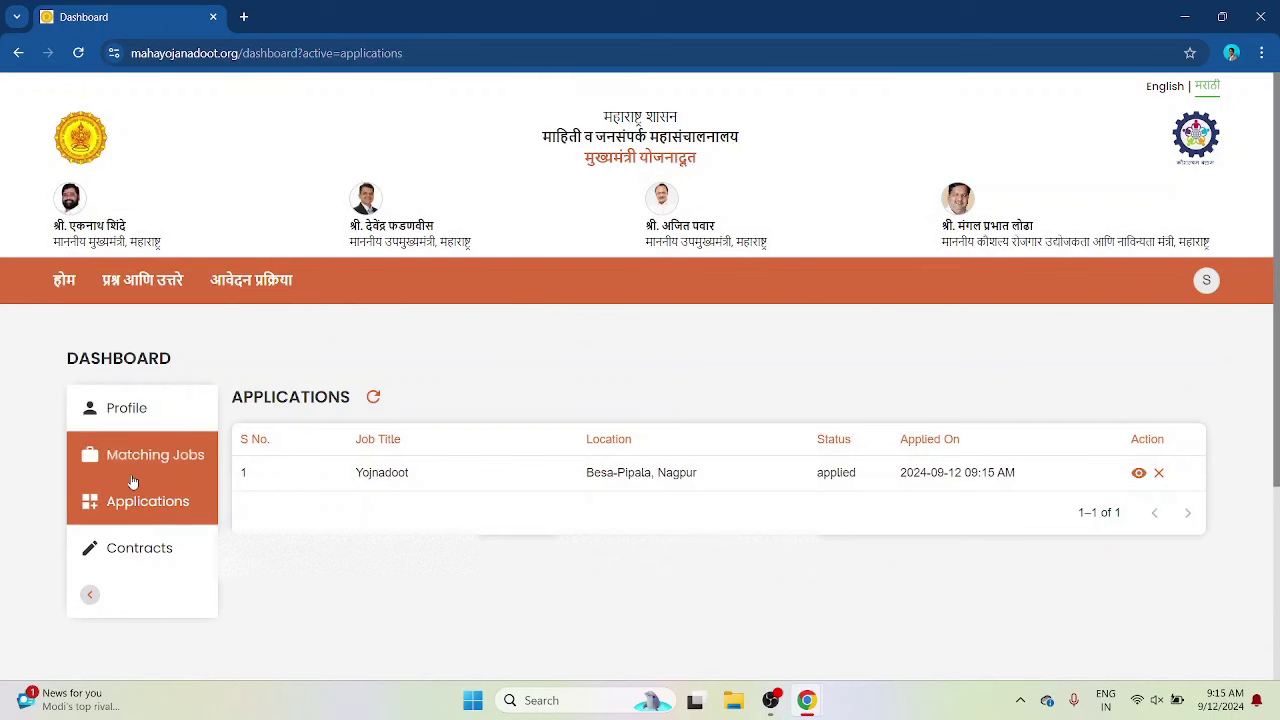
Step: Open the candidate profile and review its personal and educational details
{"action": "left_click", "coordinate": [126, 408]}
{"action": "scroll", "coordinate": [543, 491], "scroll_direction": "down", "scroll_amount": 2}
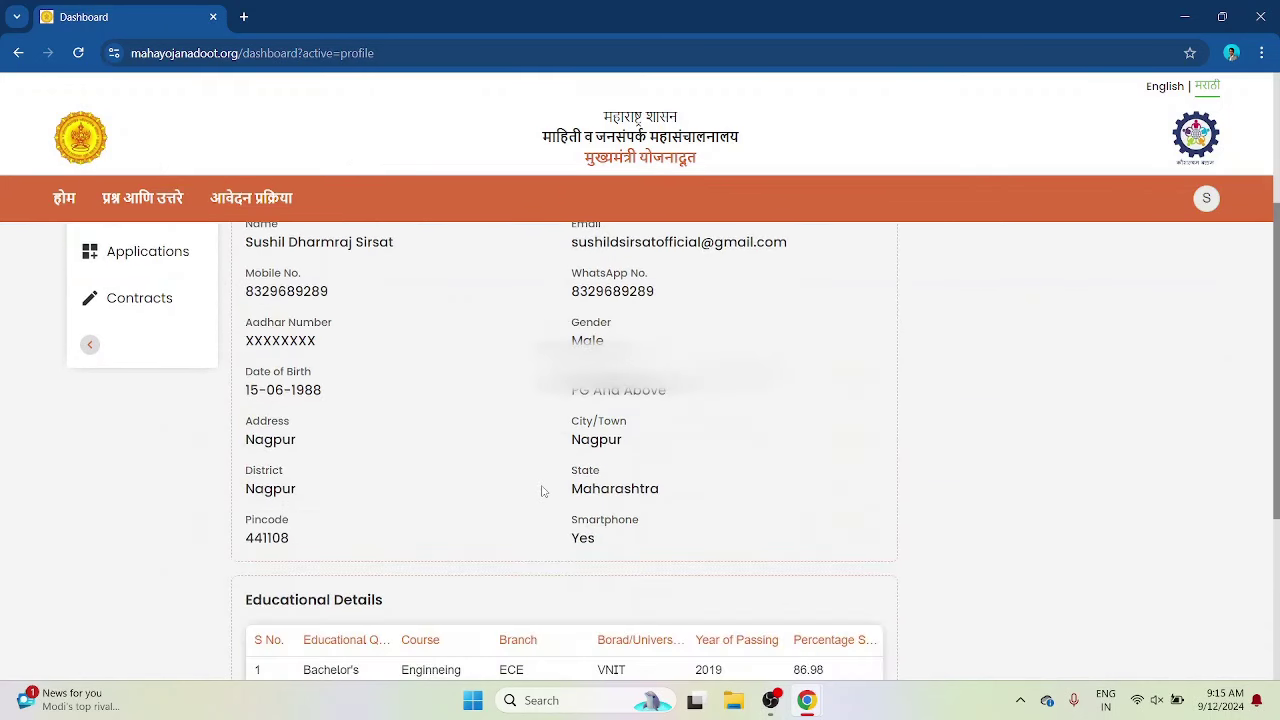
{"action": "scroll", "coordinate": [545, 491], "scroll_direction": "down", "scroll_amount": 1}
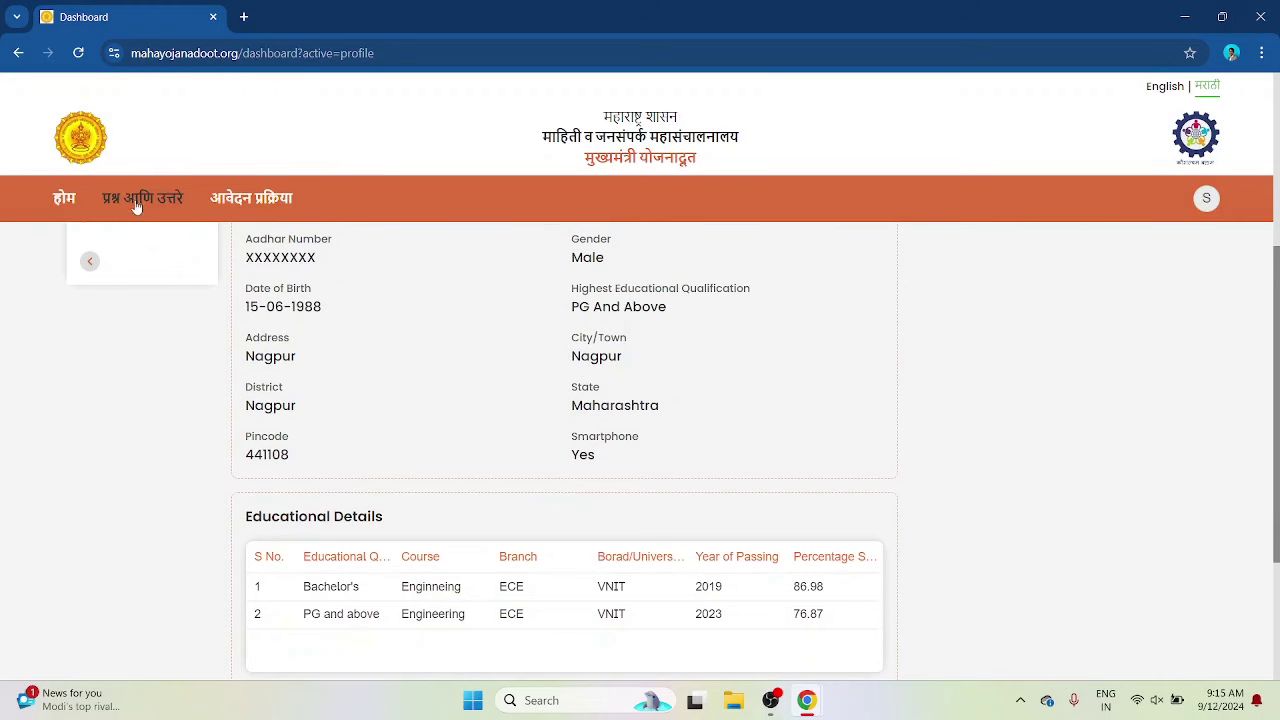
Step: Return to the Mukhyamantri Yojanadoot home page and log out of the candidate account
{"action": "left_click", "coordinate": [64, 199]}
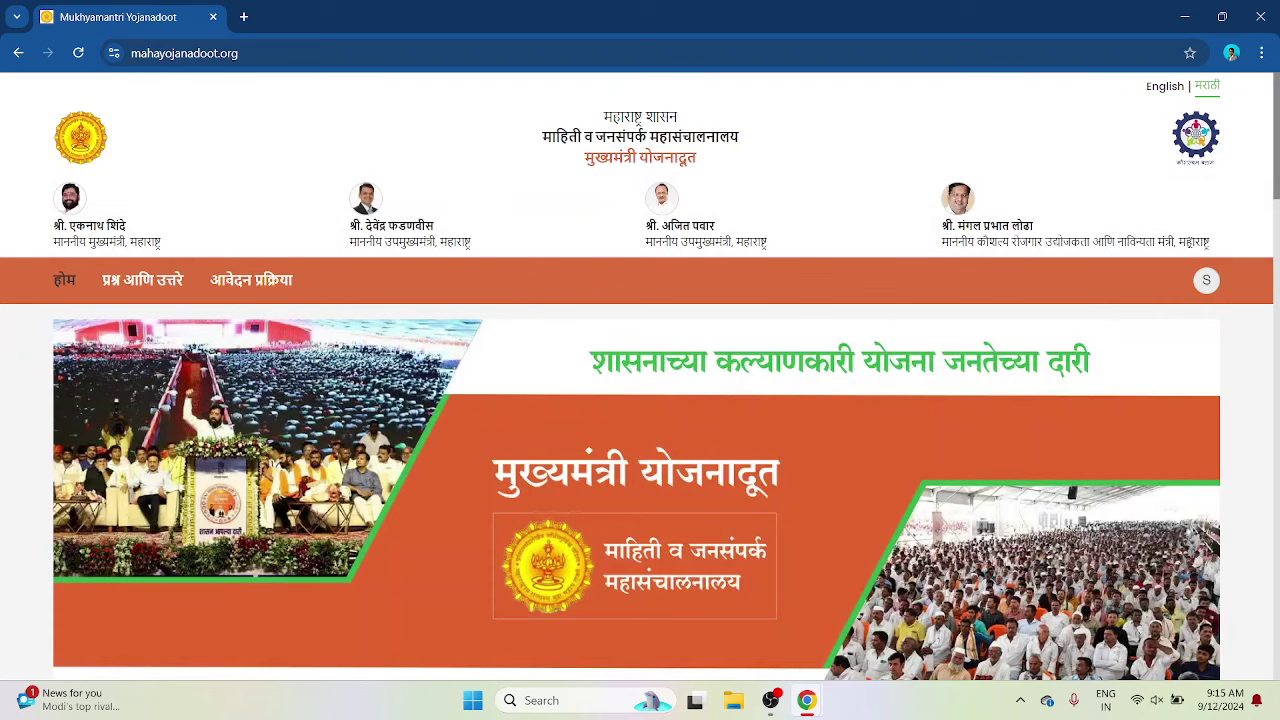
{"action": "left_click", "coordinate": [1210, 281]}
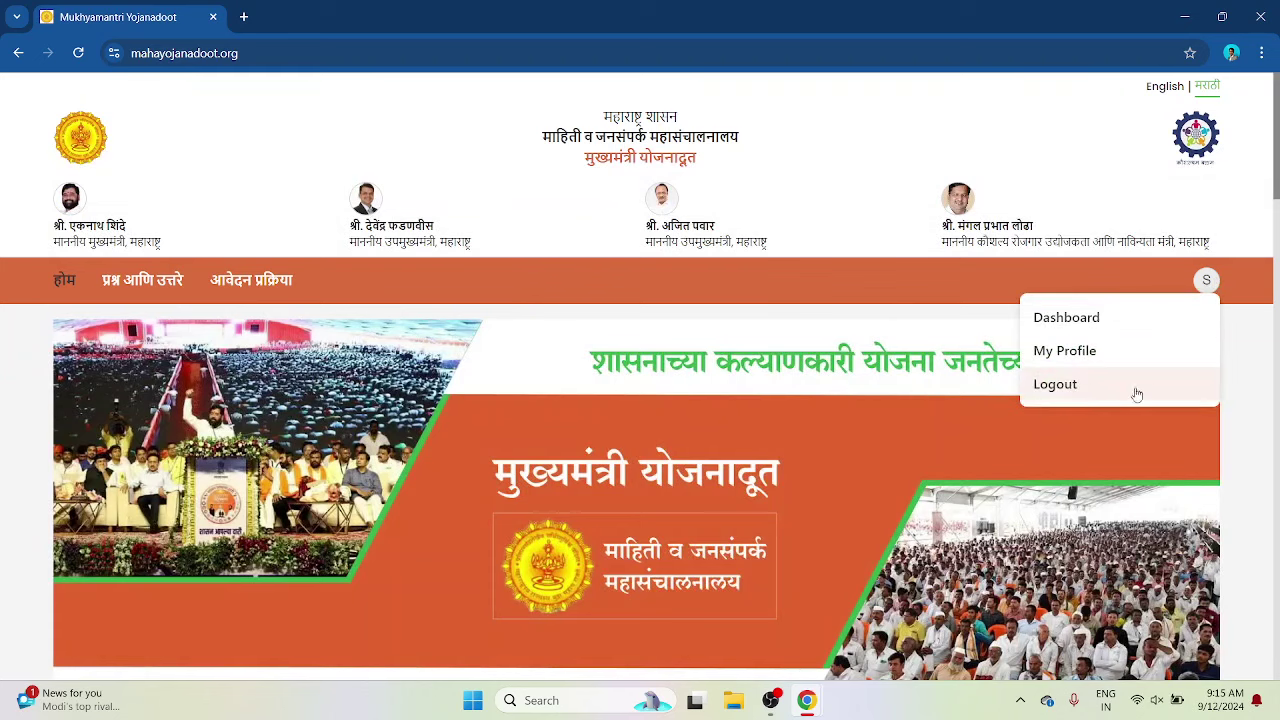
{"action": "left_click", "coordinate": [1088, 392]}
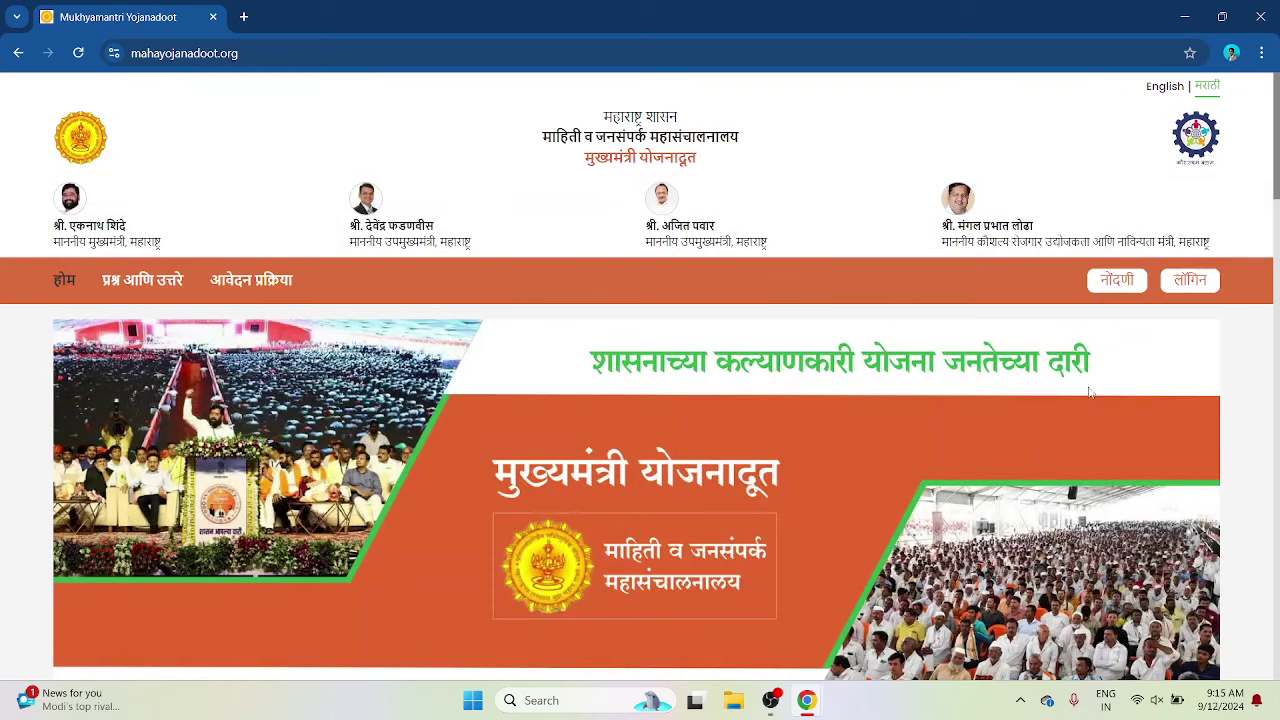
Step: Open YouTube Studio in a new browser tab and start a video upload
{"action": "left_click", "coordinate": [242, 18]}
{"action": "type", "text": "s"}
{"action": "key", "text": "Return"}
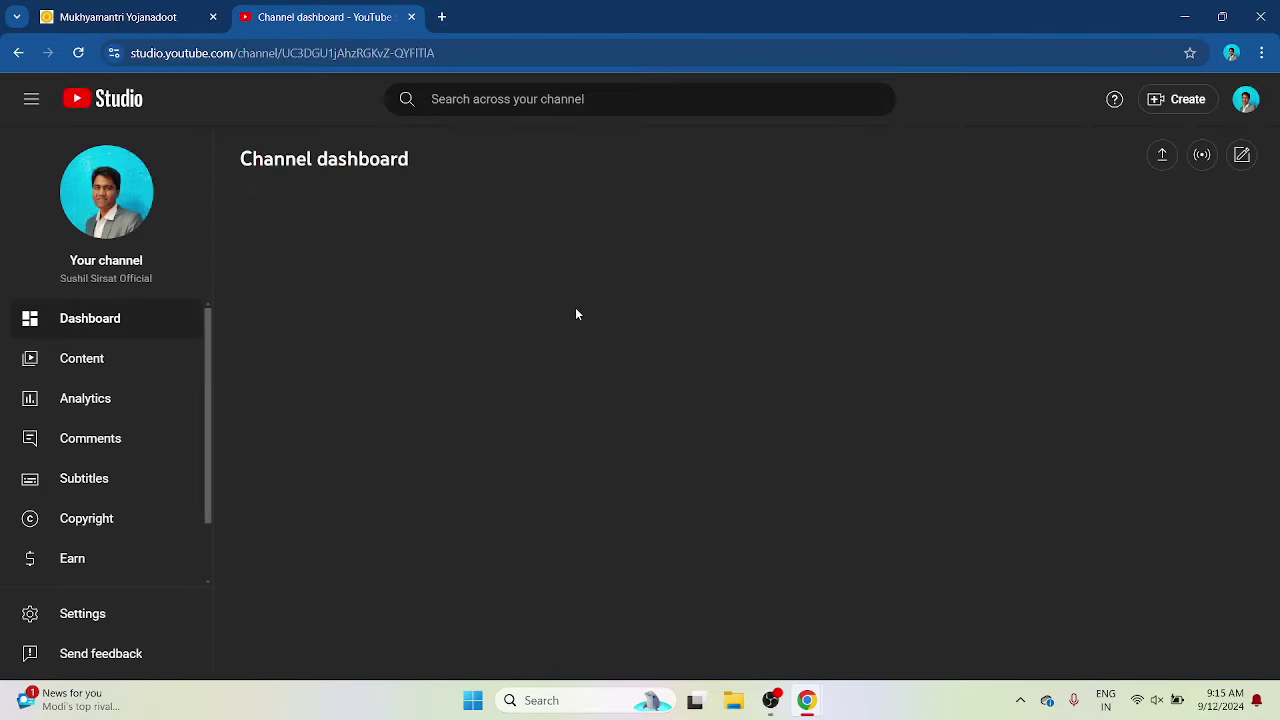
{"action": "left_click", "coordinate": [1176, 106]}
{"action": "left_click", "coordinate": [1150, 137]}
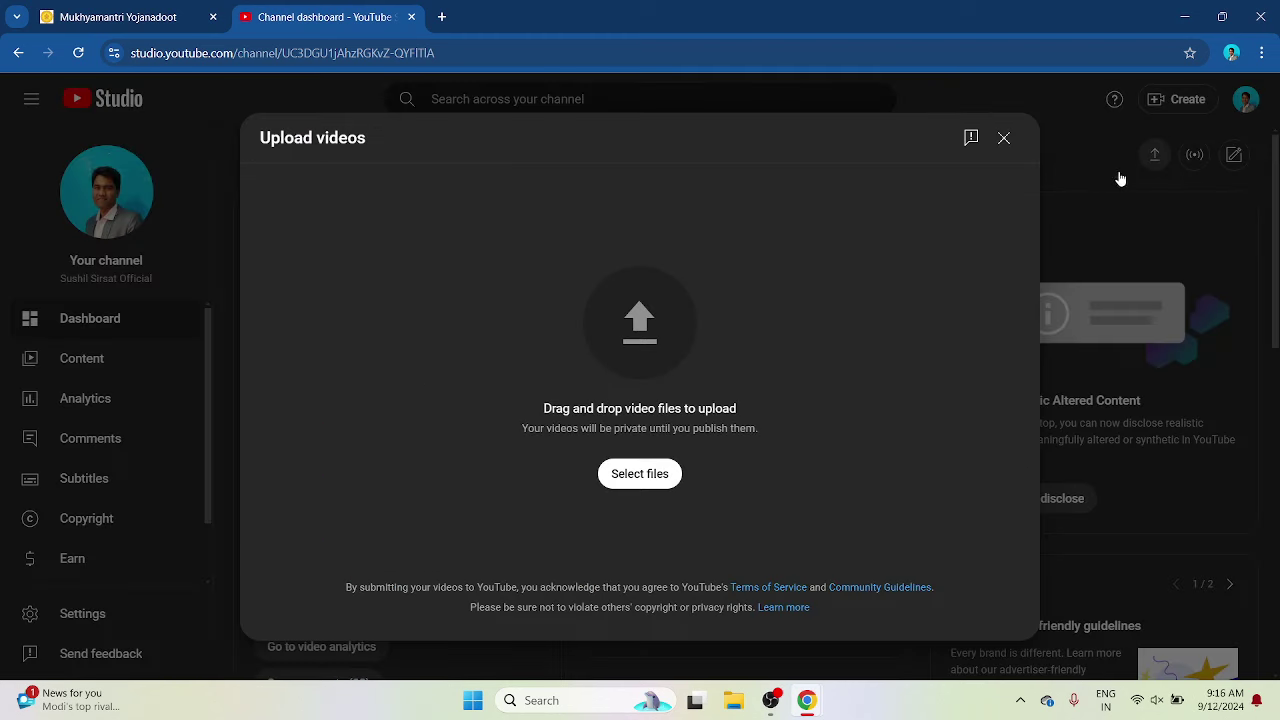
Step: Browse for the file to upload in the Videos folder, looking through its most recent recordings
{"action": "left_click", "coordinate": [650, 474]}
{"action": "scroll", "coordinate": [298, 320], "scroll_direction": "down", "scroll_amount": 1}
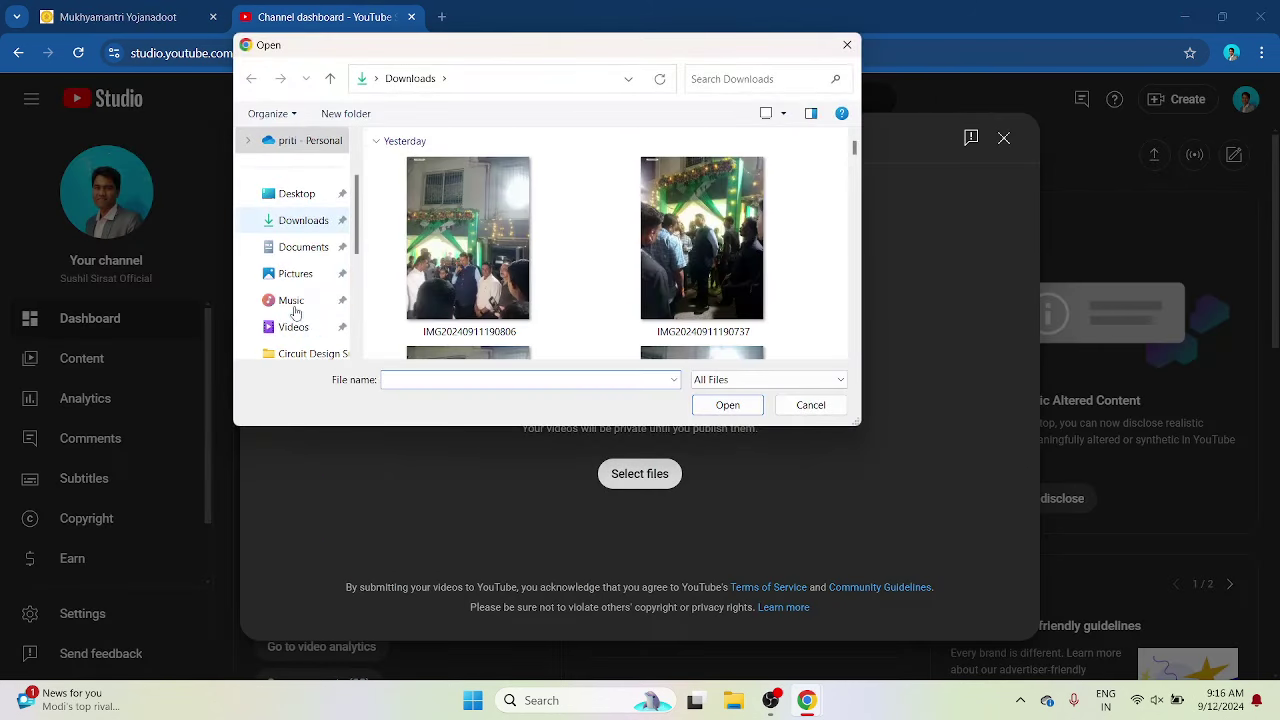
{"action": "scroll", "coordinate": [298, 340], "scroll_direction": "down", "scroll_amount": 1}
{"action": "left_click", "coordinate": [294, 300]}
{"action": "scroll", "coordinate": [594, 290], "scroll_direction": "down", "scroll_amount": 3}
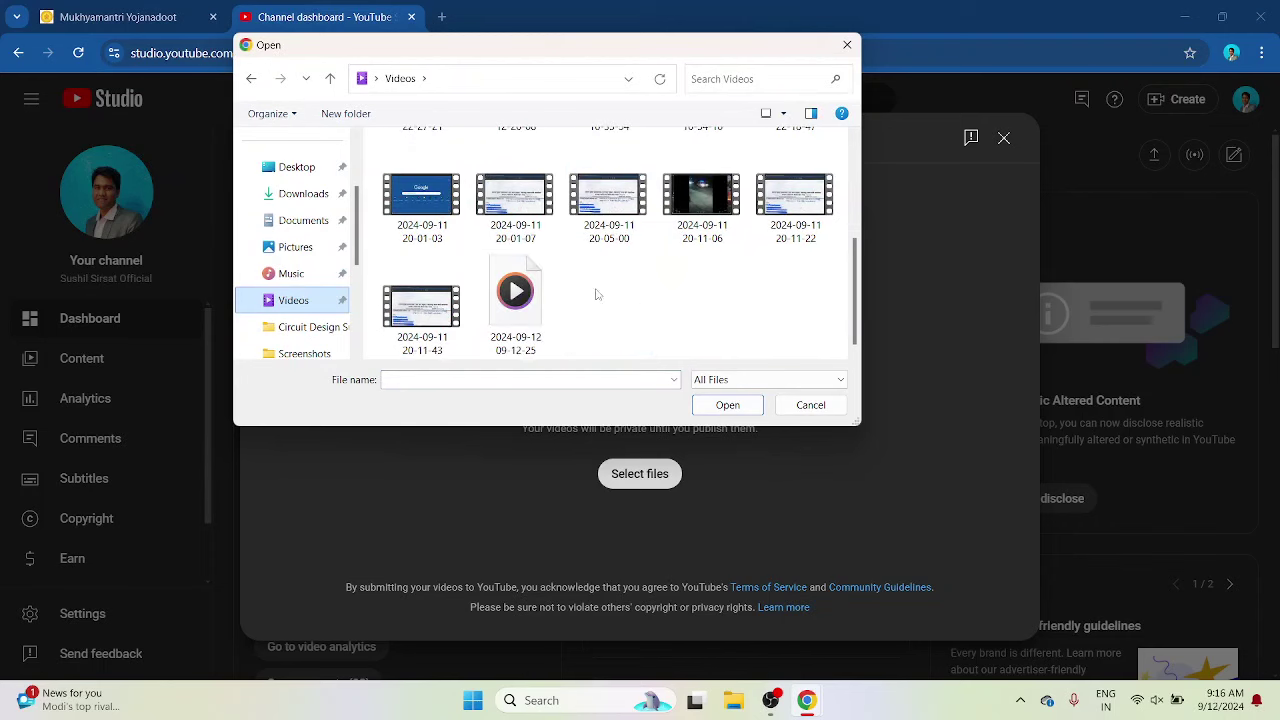